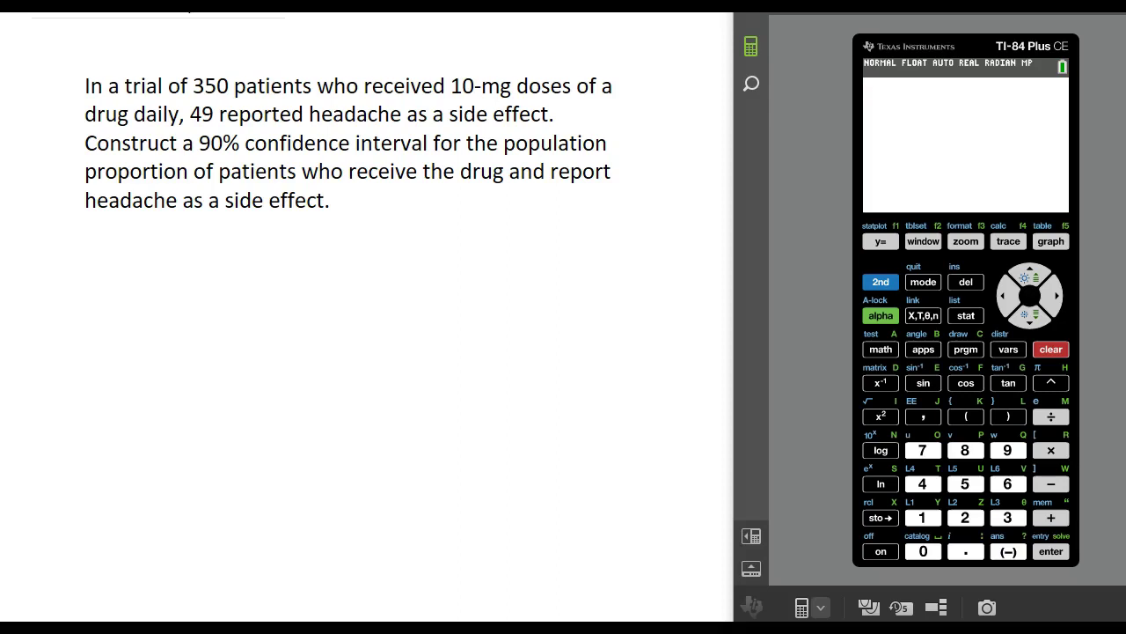
# Step: Handwrite "Estimate p at 90% conf." below the problem statement
pyautogui.click(146, 244)
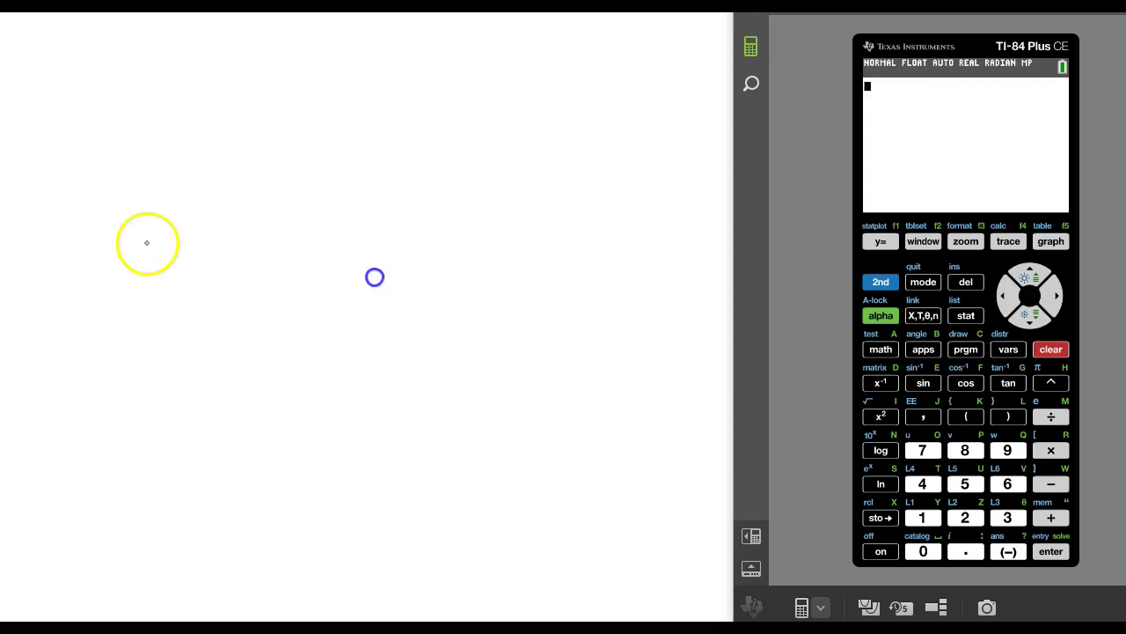
pyautogui.moveTo(143, 236)
pyautogui.mouseDown()
pyautogui.moveTo(173, 249)
pyautogui.moveTo(146, 246)
pyautogui.moveTo(177, 258)
pyautogui.moveTo(191, 238)
pyautogui.moveTo(226, 259)
pyautogui.moveTo(236, 234)
pyautogui.moveTo(249, 257)
pyautogui.moveTo(280, 273)
pyautogui.mouseUp()
pyautogui.moveTo(278, 243); pyautogui.dragTo(282, 257)
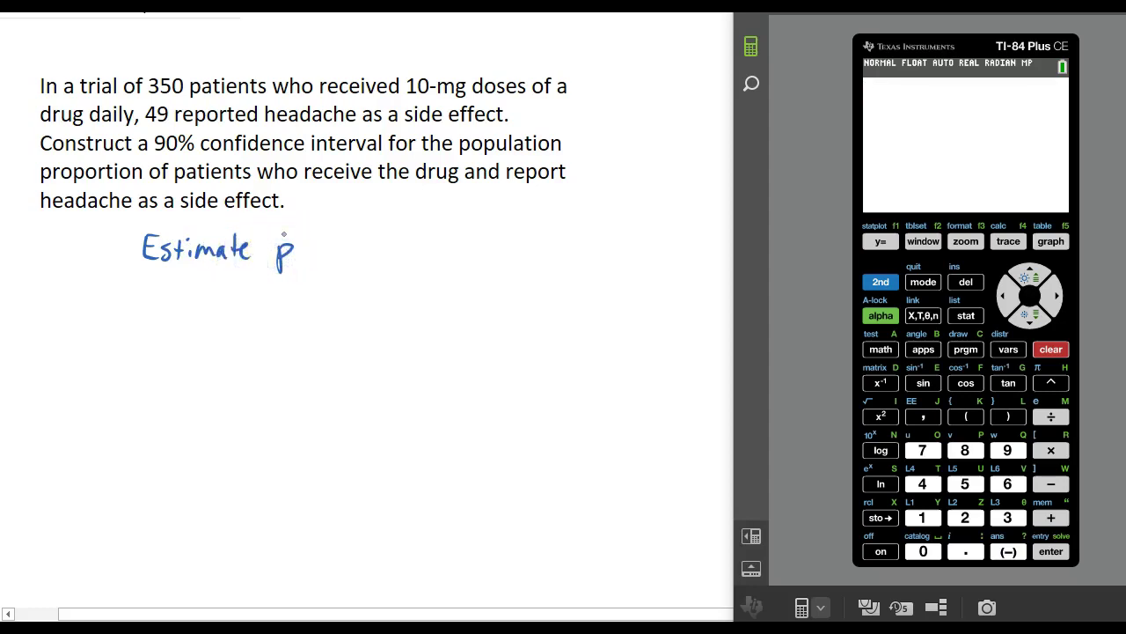
pyautogui.moveTo(356, 242)
pyautogui.mouseDown()
pyautogui.moveTo(352, 255)
pyautogui.moveTo(367, 256)
pyautogui.moveTo(375, 243)
pyautogui.moveTo(448, 230)
pyautogui.moveTo(435, 261)
pyautogui.mouseUp()
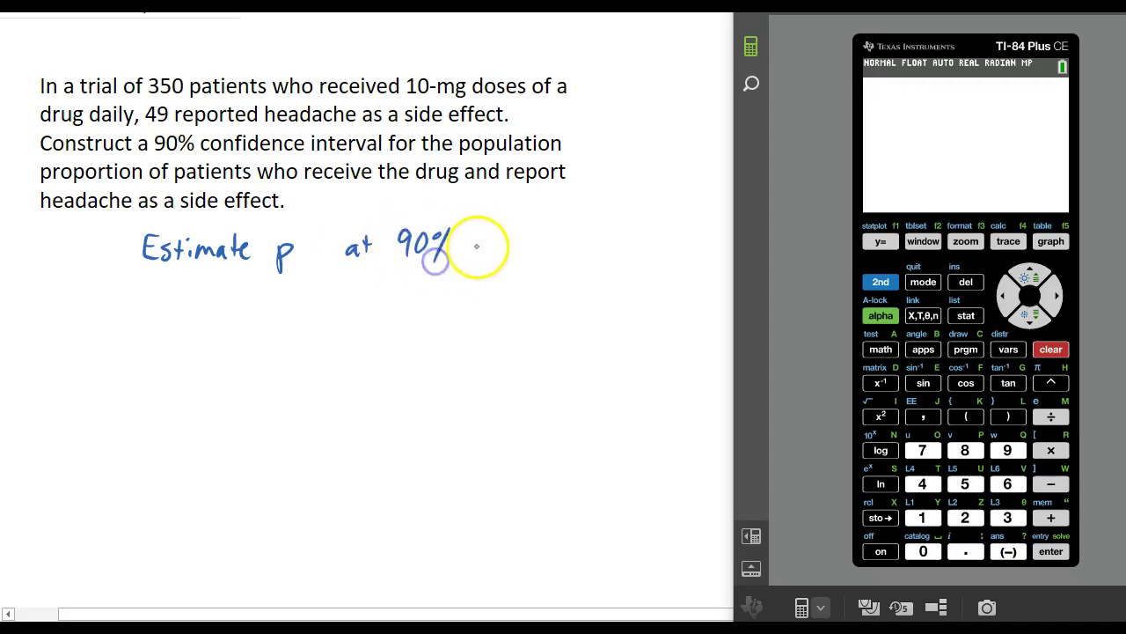
pyautogui.moveTo(493, 242)
pyautogui.mouseDown()
pyautogui.moveTo(489, 255)
pyautogui.moveTo(527, 260)
pyautogui.mouseUp()
pyautogui.moveTo(524, 245); pyautogui.dragTo(537, 244)
pyautogui.click(534, 252)
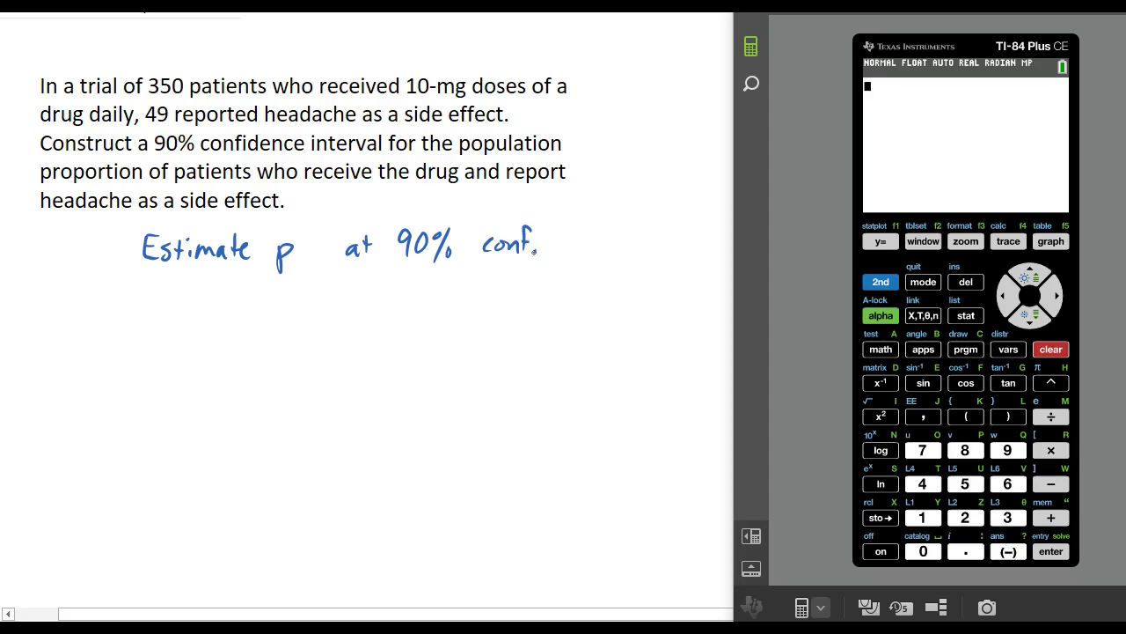
# Step: Handwrite "point estimate: p̂ = 49/350 =" on the line below the estimation goal
pyautogui.moveTo(64, 312)
pyautogui.mouseDown()
pyautogui.moveTo(96, 302)
pyautogui.moveTo(112, 324)
pyautogui.moveTo(129, 301)
pyautogui.moveTo(128, 327)
pyautogui.mouseUp()
pyautogui.click(102, 303)
pyautogui.click(152, 315)
pyautogui.moveTo(118, 313); pyautogui.dragTo(177, 325)
pyautogui.moveTo(170, 310)
pyautogui.mouseDown()
pyautogui.moveTo(182, 308)
pyautogui.moveTo(186, 324)
pyautogui.moveTo(204, 309)
pyautogui.moveTo(231, 328)
pyautogui.mouseUp()
pyautogui.click(186, 300)
pyautogui.moveTo(236, 299)
pyautogui.mouseDown()
pyautogui.moveTo(238, 327)
pyautogui.moveTo(248, 308)
pyautogui.mouseUp()
pyautogui.click(293, 313)
pyautogui.moveTo(246, 321)
pyautogui.mouseDown()
pyautogui.moveTo(311, 348)
pyautogui.moveTo(311, 328)
pyautogui.moveTo(358, 322)
pyautogui.mouseUp()
pyautogui.moveTo(346, 329)
pyautogui.mouseDown()
pyautogui.moveTo(394, 310)
pyautogui.moveTo(392, 320)
pyautogui.moveTo(419, 324)
pyautogui.moveTo(384, 356)
pyautogui.moveTo(406, 336)
pyautogui.mouseUp()
pyautogui.moveTo(421, 336); pyautogui.dragTo(422, 336)
pyautogui.moveTo(440, 318); pyautogui.dragTo(453, 325)
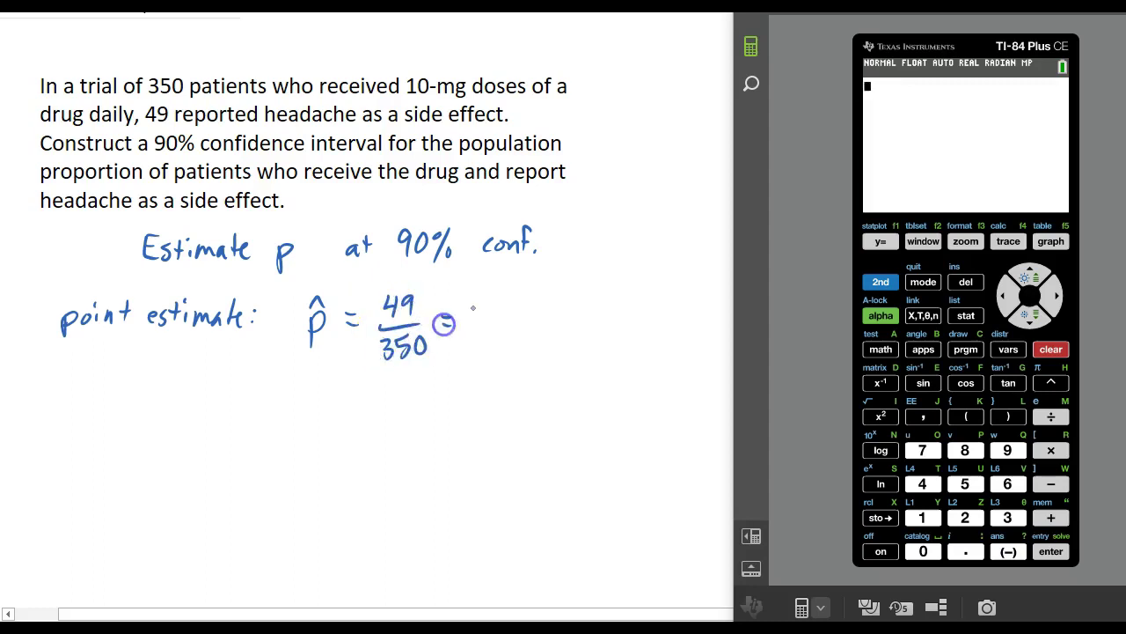
# Step: Calculate 49/350 on the TI-84 calculator
pyautogui.click(899, 151)
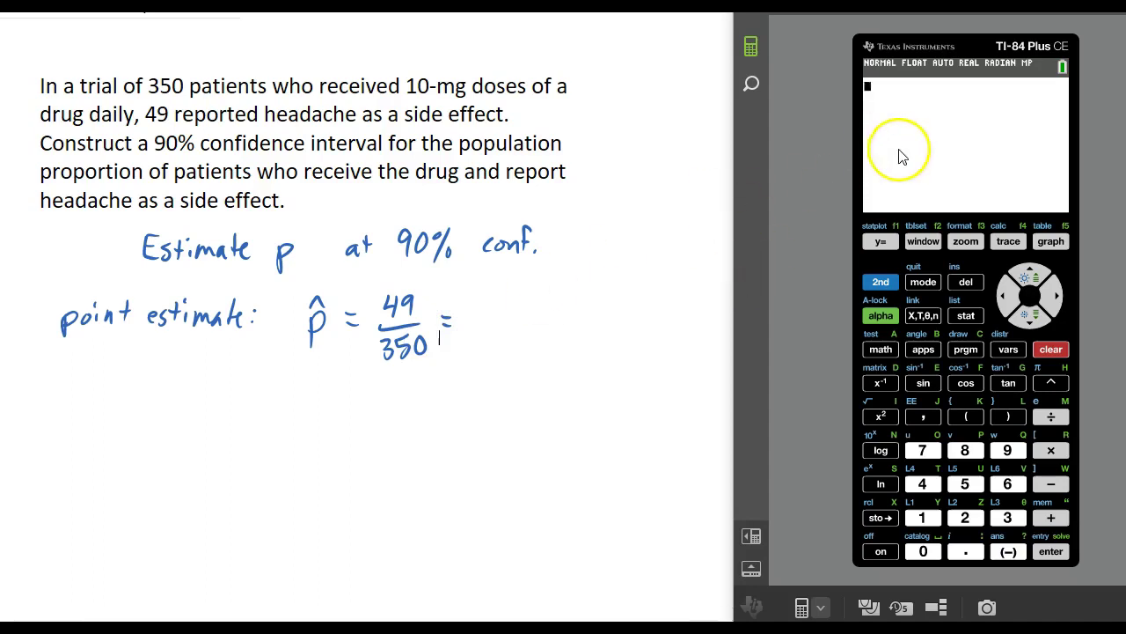
pyautogui.write('49')
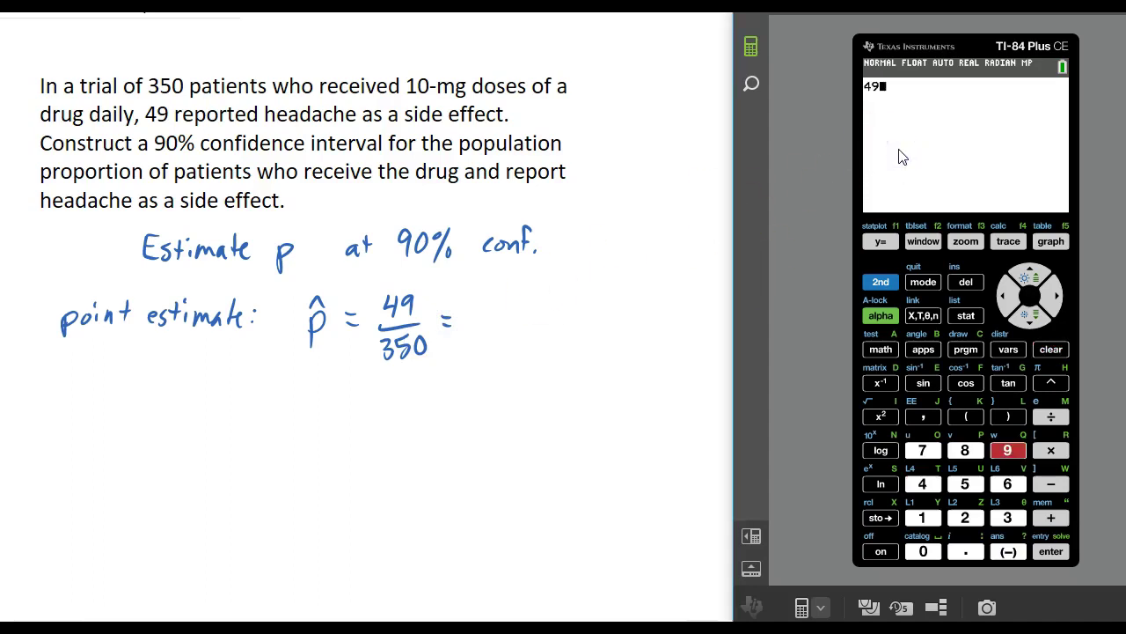
pyautogui.write('/350')
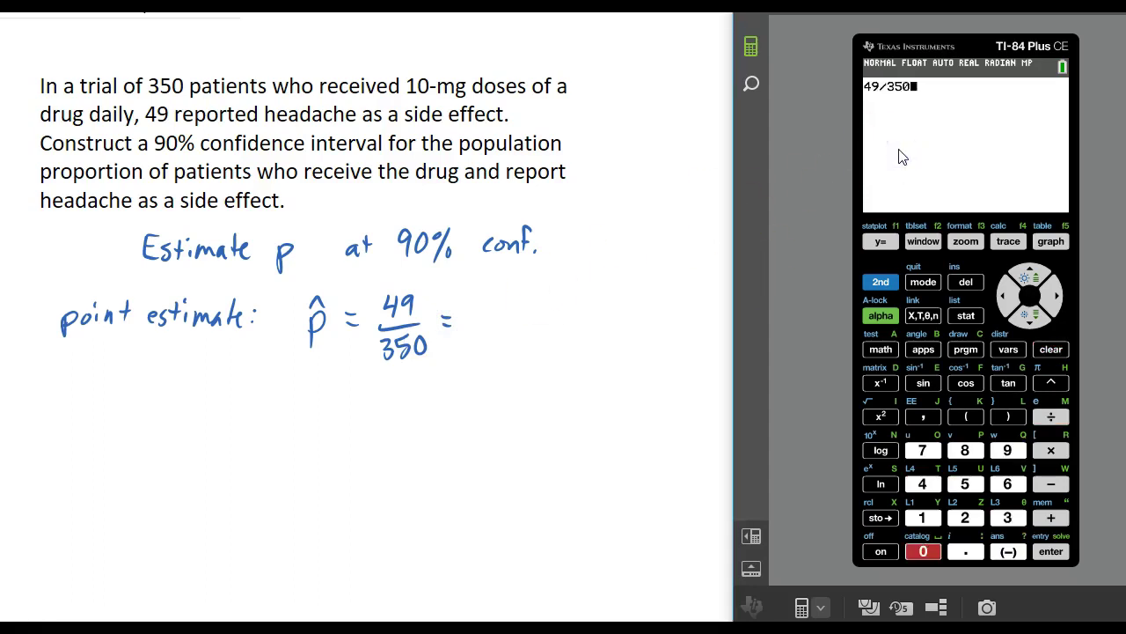
pyautogui.press('Return')
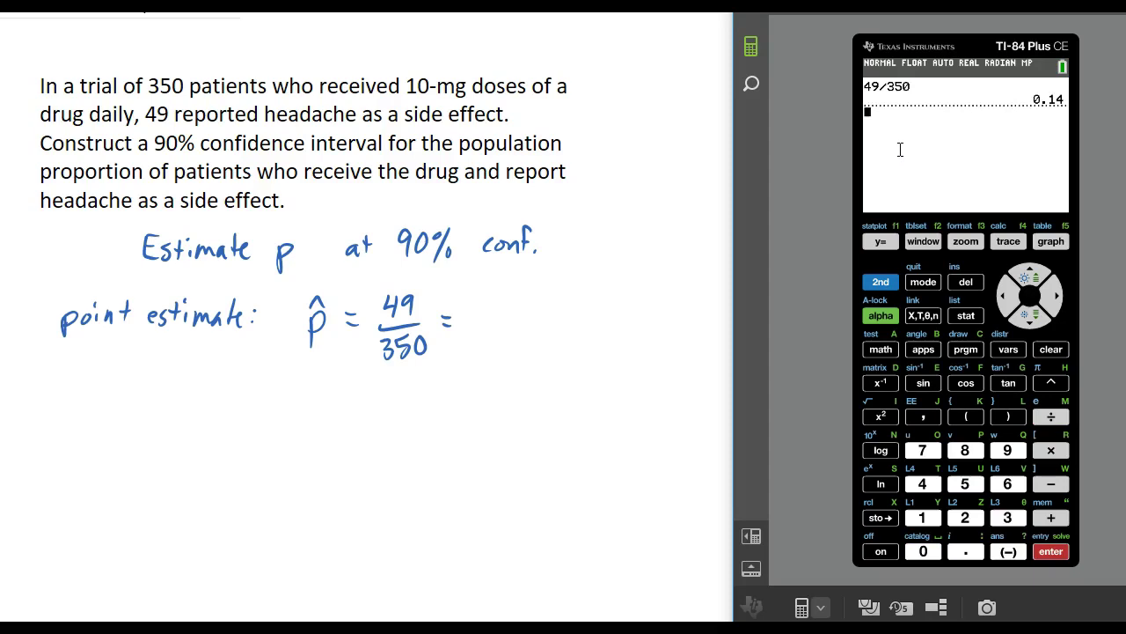
# Step: Handwrite 0.14 as the result of the point estimate equation
pyautogui.click(486, 310)
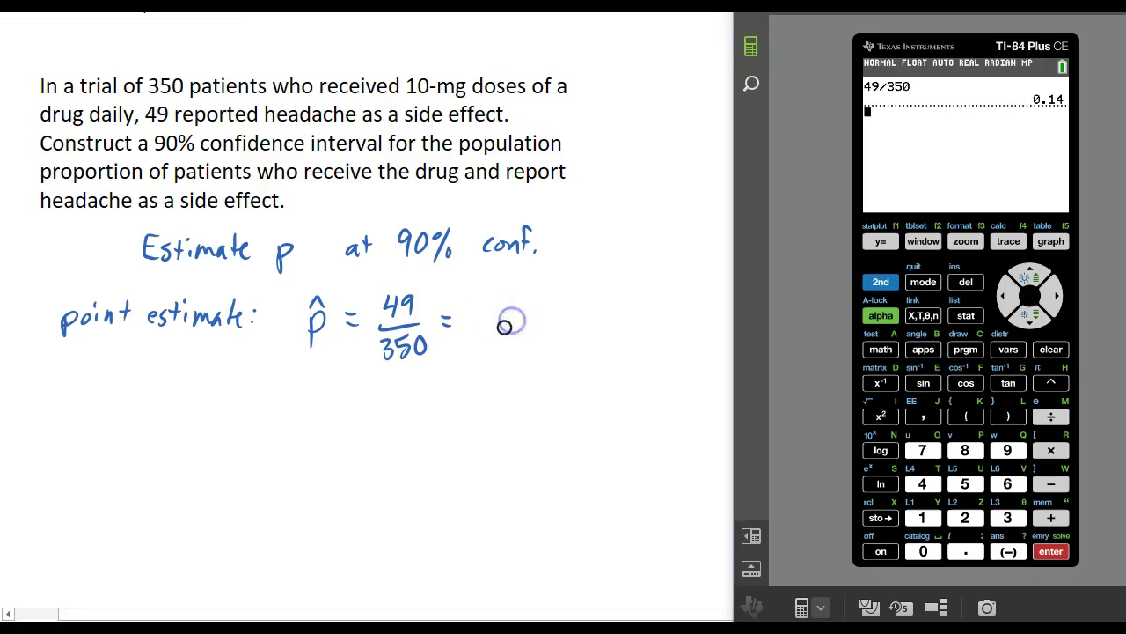
pyautogui.hscroll(-1, 488, 308)
pyautogui.moveTo(491, 299)
pyautogui.mouseDown()
pyautogui.moveTo(532, 315)
pyautogui.moveTo(560, 303)
pyautogui.moveTo(555, 322)
pyautogui.mouseUp()
pyautogui.click(515, 319)
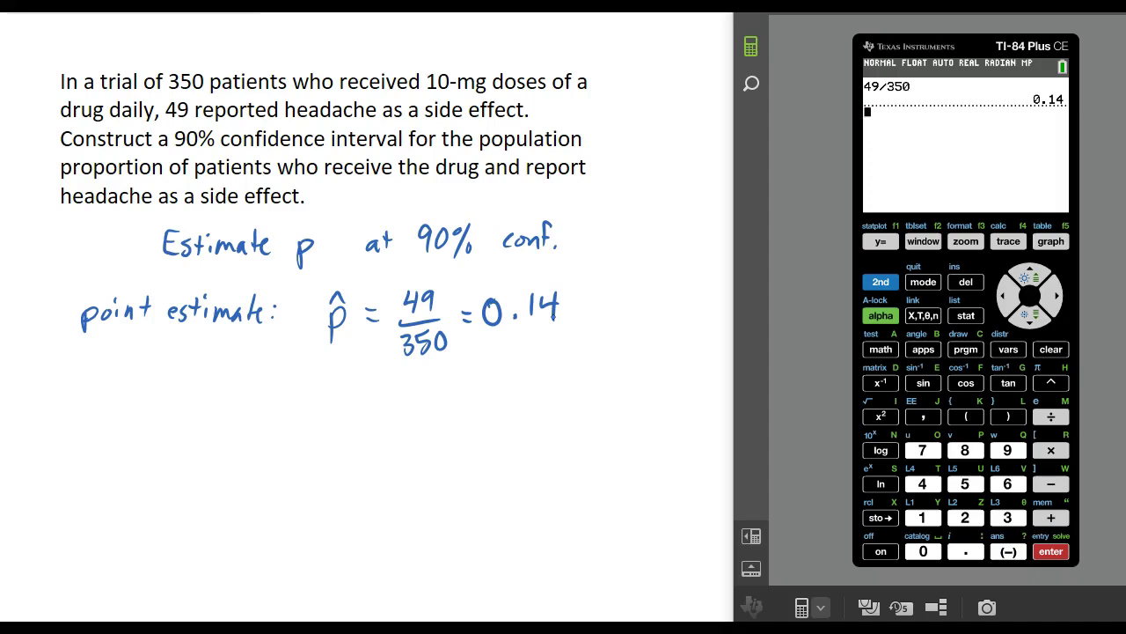
# Step: Handwrite "p̂ ± E or ( , )" below the point estimate, leaving space for both interval bounds
pyautogui.moveTo(105, 391)
pyautogui.mouseDown()
pyautogui.moveTo(109, 422)
pyautogui.moveTo(109, 387)
pyautogui.moveTo(150, 404)
pyautogui.moveTo(167, 399)
pyautogui.moveTo(180, 420)
pyautogui.moveTo(180, 387)
pyautogui.moveTo(183, 401)
pyautogui.mouseUp()
pyautogui.moveTo(293, 410)
pyautogui.mouseDown()
pyautogui.moveTo(318, 406)
pyautogui.moveTo(371, 430)
pyautogui.mouseUp()
pyautogui.moveTo(508, 431); pyautogui.dragTo(508, 438)
pyautogui.moveTo(624, 390); pyautogui.dragTo(620, 436)
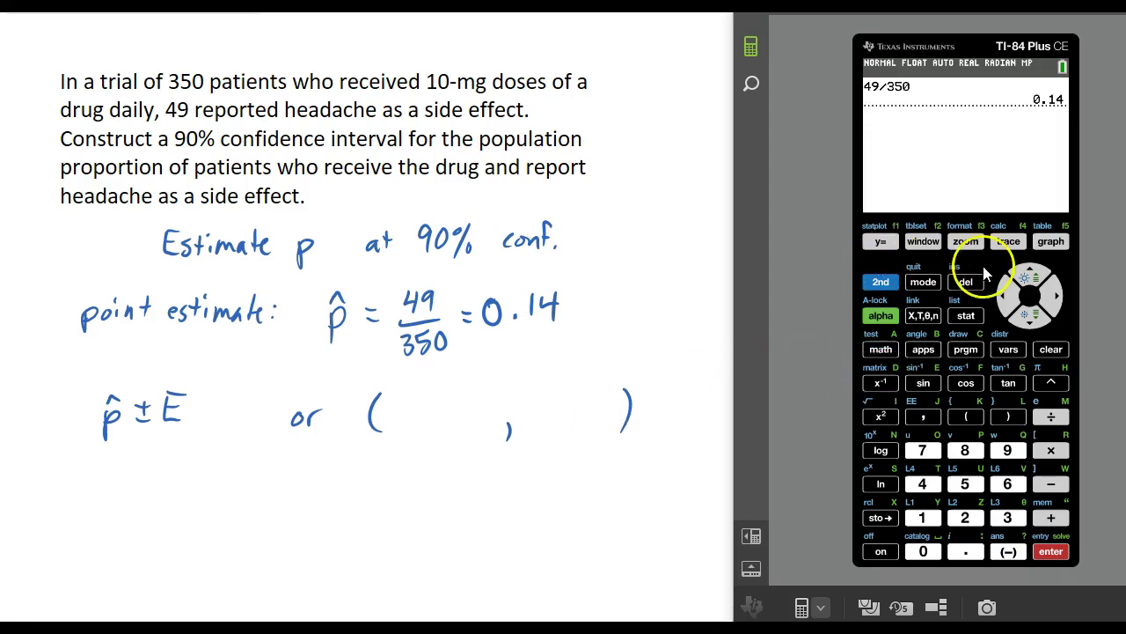
# Step: Open the calculator's 1-PropZInt function from its statistical tests
pyautogui.click(965, 316)
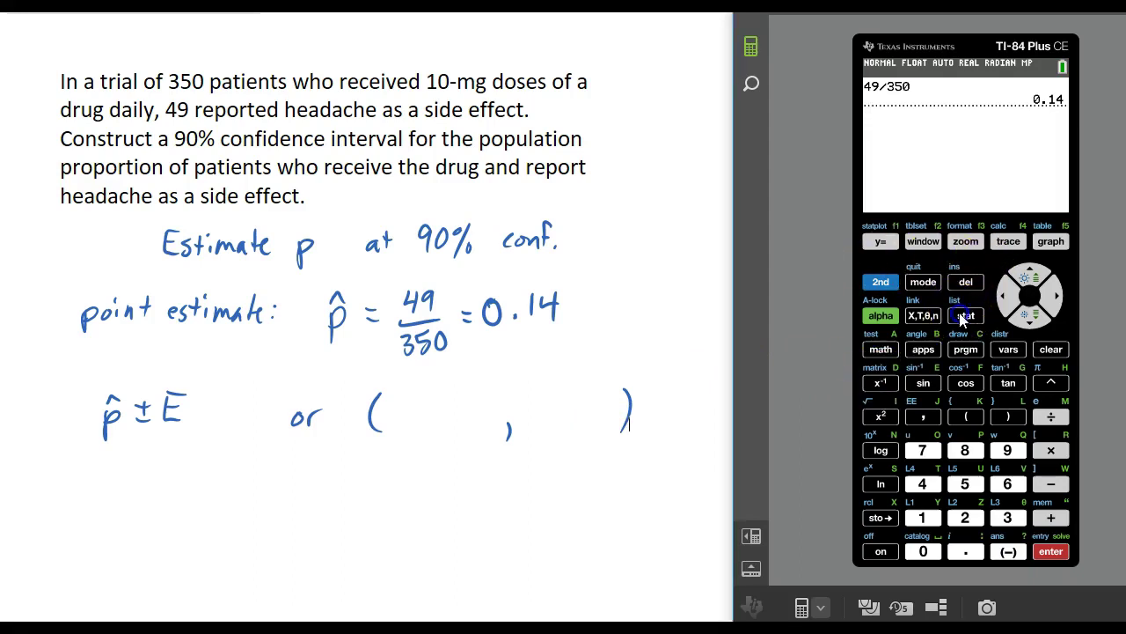
pyautogui.click(1055, 297)
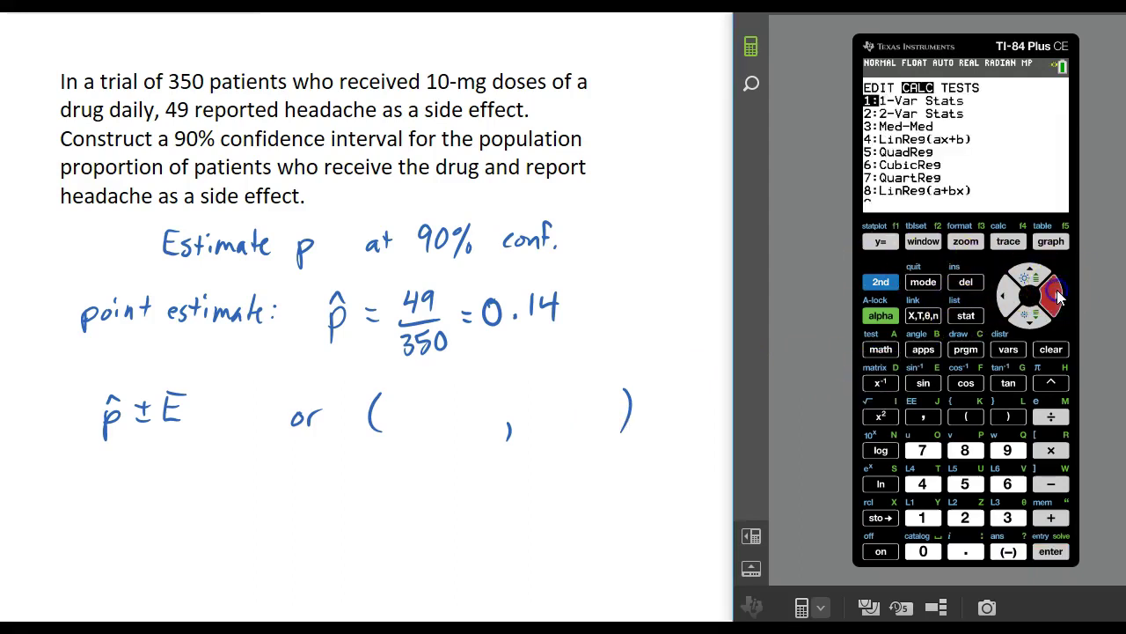
pyautogui.click(1057, 297)
pyautogui.click(1032, 323)
pyautogui.click(1032, 324)
pyautogui.click(1032, 324)
pyautogui.click(1032, 324)
pyautogui.click(1033, 324)
pyautogui.click(1032, 324)
pyautogui.click(1032, 323)
pyautogui.click(1033, 323)
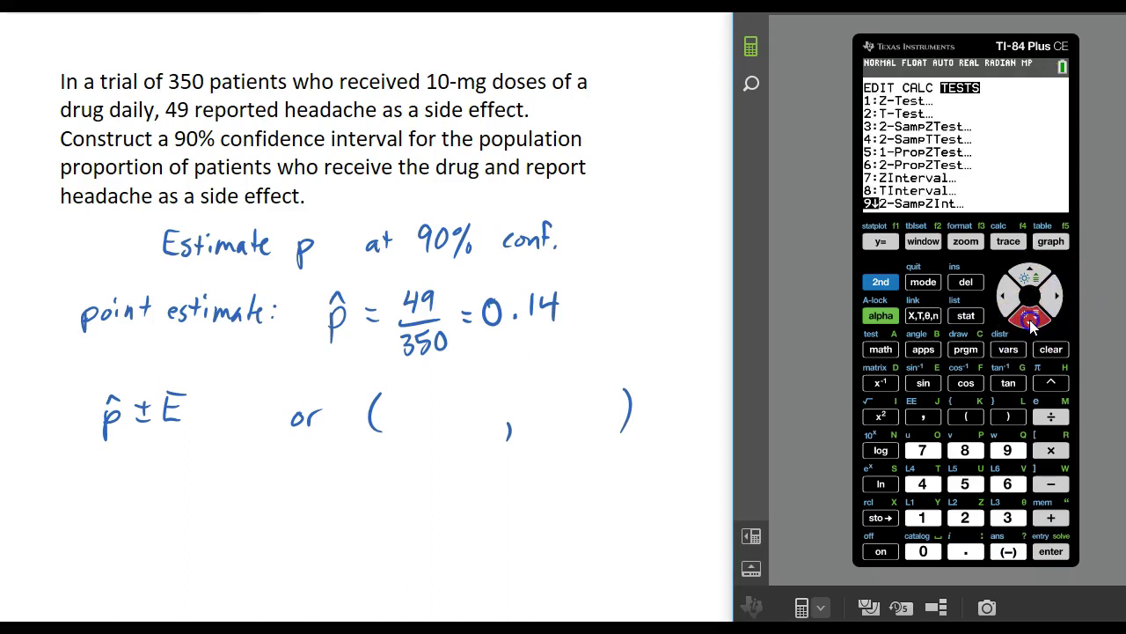
pyautogui.click(1032, 324)
pyautogui.click(1032, 324)
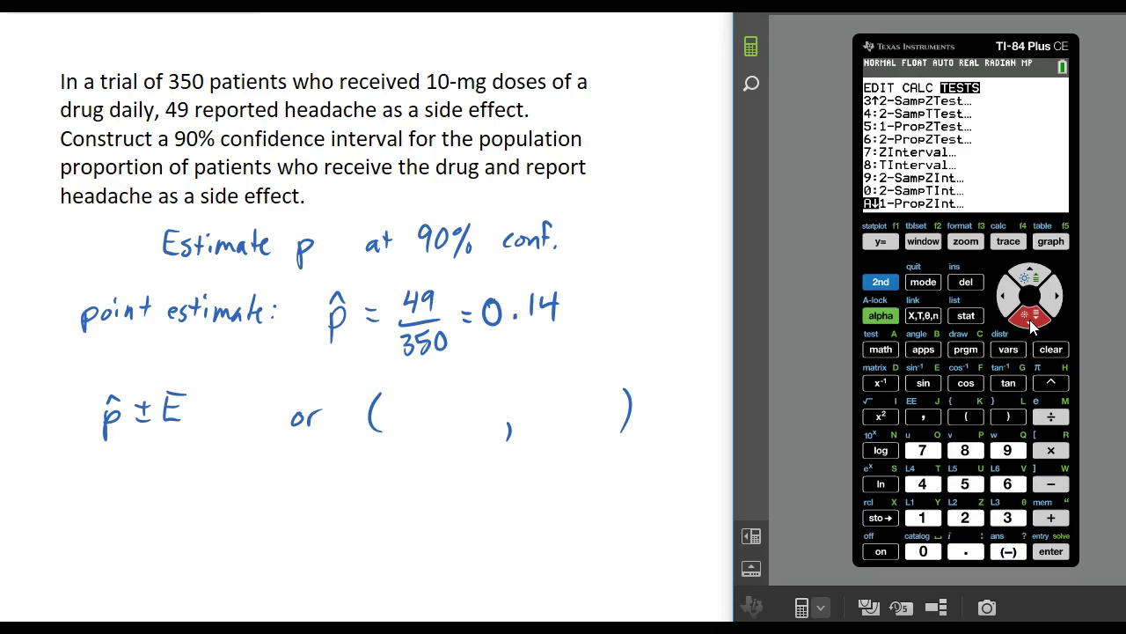
pyautogui.click(1049, 552)
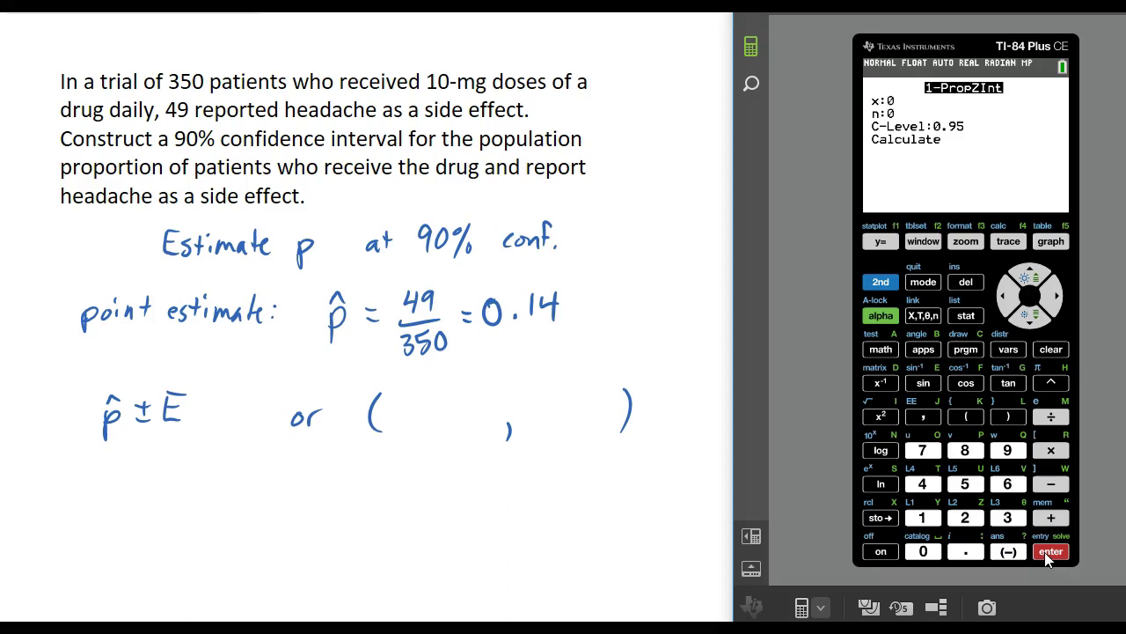
# Step: Calculate the one-proportion z-interval with x = 49, n = 350 and a C-Level of 0.90
pyautogui.write('49')
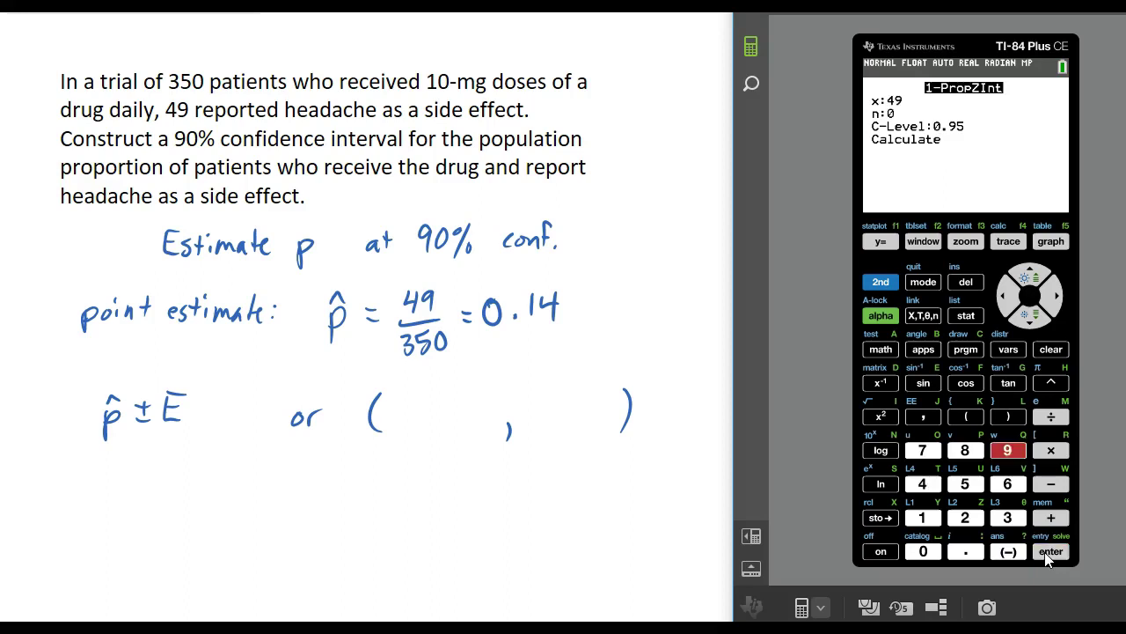
pyautogui.press('Return')
pyautogui.write('350')
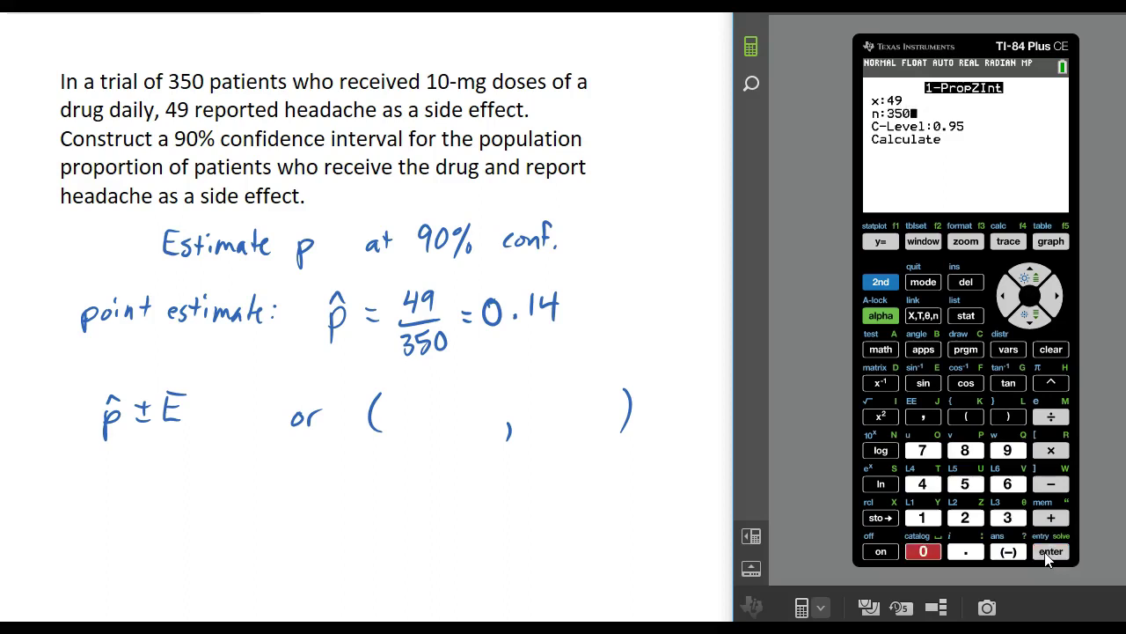
pyautogui.press('Return')
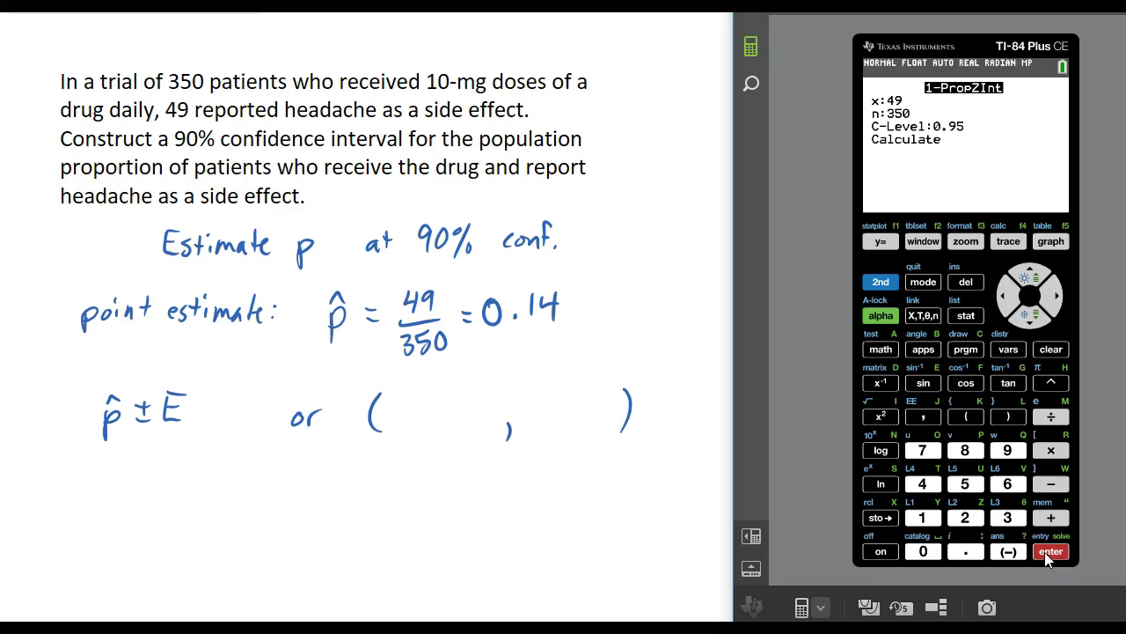
pyautogui.write('0.90')
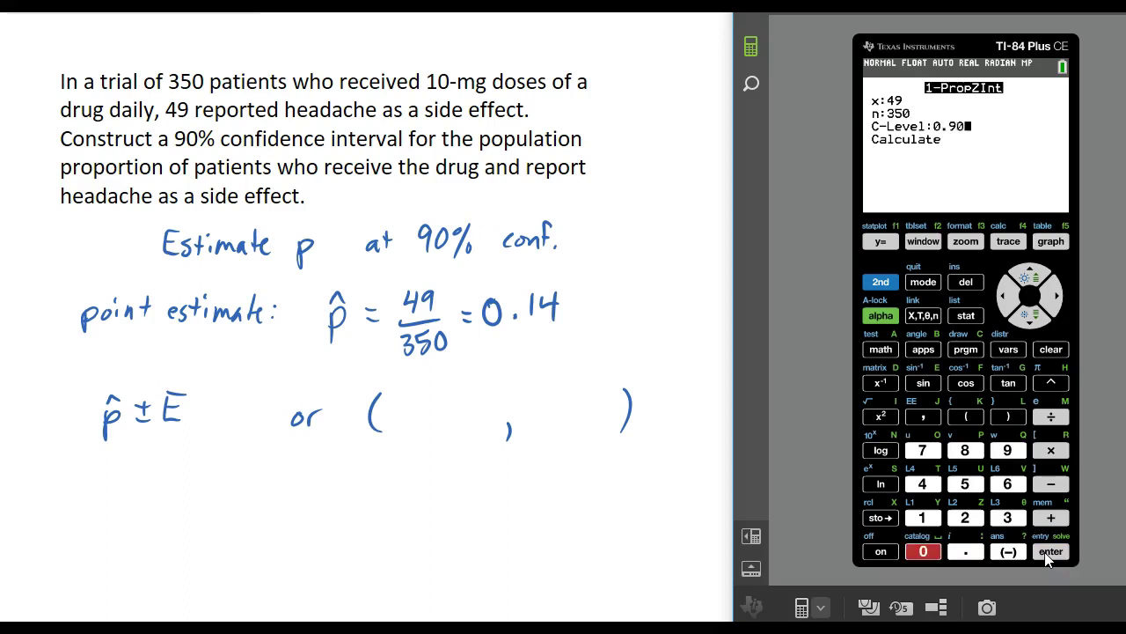
pyautogui.press('Down')
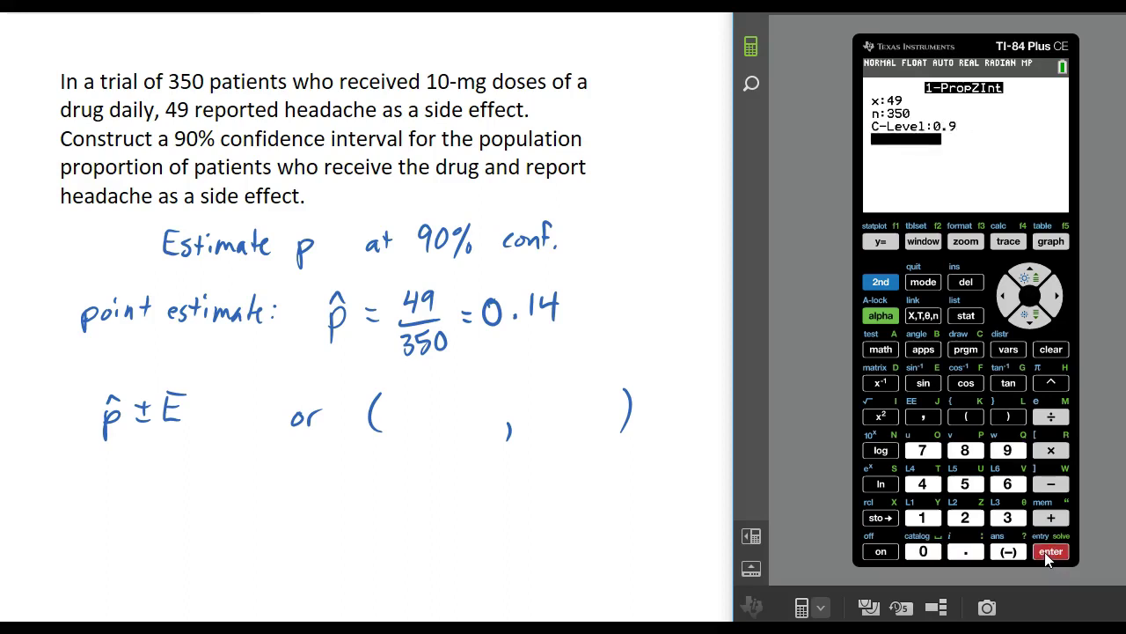
pyautogui.press('Return')
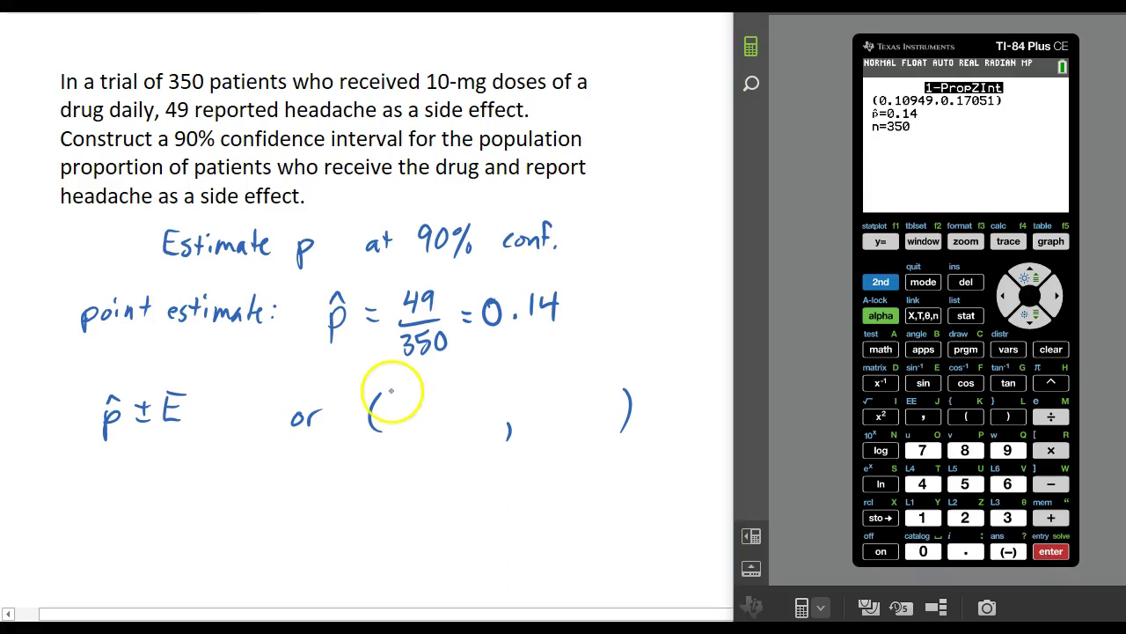
# Step: Handwrite the bounds 0.10949 and 0.17051 inside the empty parentheses
pyautogui.moveTo(397, 403)
pyautogui.mouseDown()
pyautogui.moveTo(432, 402)
pyautogui.moveTo(432, 424)
pyautogui.moveTo(453, 411)
pyautogui.moveTo(446, 404)
pyautogui.moveTo(470, 406)
pyautogui.moveTo(470, 427)
pyautogui.moveTo(488, 411)
pyautogui.moveTo(487, 427)
pyautogui.moveTo(499, 407)
pyautogui.moveTo(508, 437)
pyautogui.mouseUp()
pyautogui.click(410, 419)
pyautogui.moveTo(536, 402)
pyautogui.mouseDown()
pyautogui.moveTo(561, 400)
pyautogui.moveTo(576, 424)
pyautogui.moveTo(614, 421)
pyautogui.mouseUp()
pyautogui.click(553, 417)
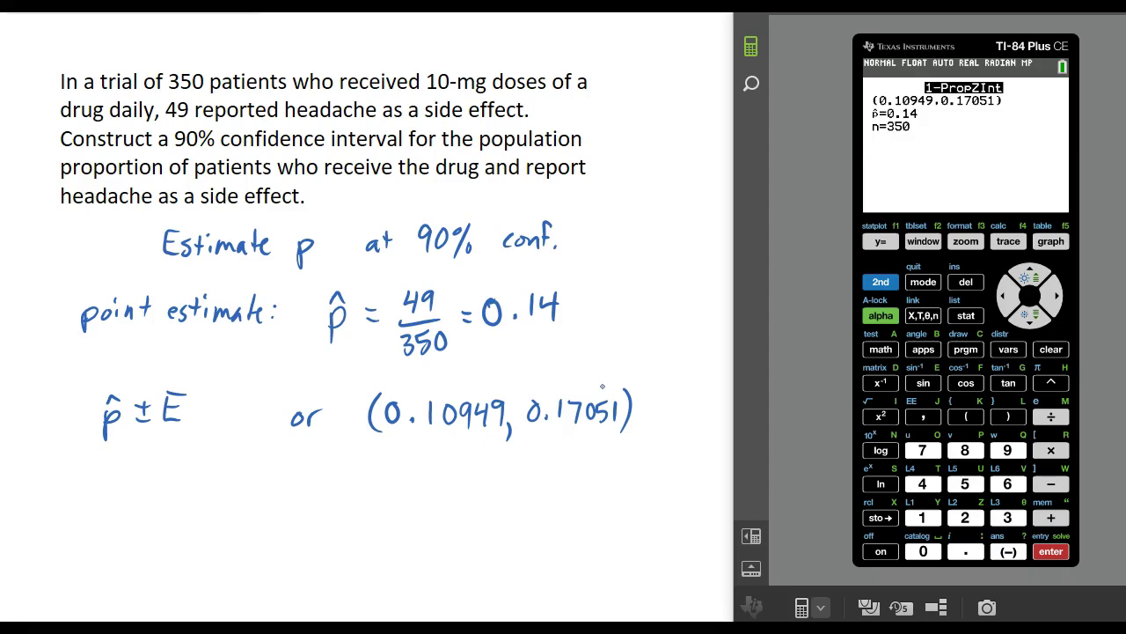
# Step: Handwrite "between 11% and 17%" below the interval and draw a box around the interval
pyautogui.moveTo(420, 465)
pyautogui.mouseDown()
pyautogui.moveTo(449, 464)
pyautogui.moveTo(447, 487)
pyautogui.moveTo(440, 474)
pyautogui.moveTo(536, 480)
pyautogui.moveTo(549, 455)
pyautogui.moveTo(629, 476)
pyautogui.moveTo(659, 472)
pyautogui.mouseUp()
pyautogui.moveTo(662, 446)
pyautogui.mouseDown()
pyautogui.moveTo(677, 445)
pyautogui.moveTo(672, 475)
pyautogui.moveTo(700, 473)
pyautogui.mouseUp()
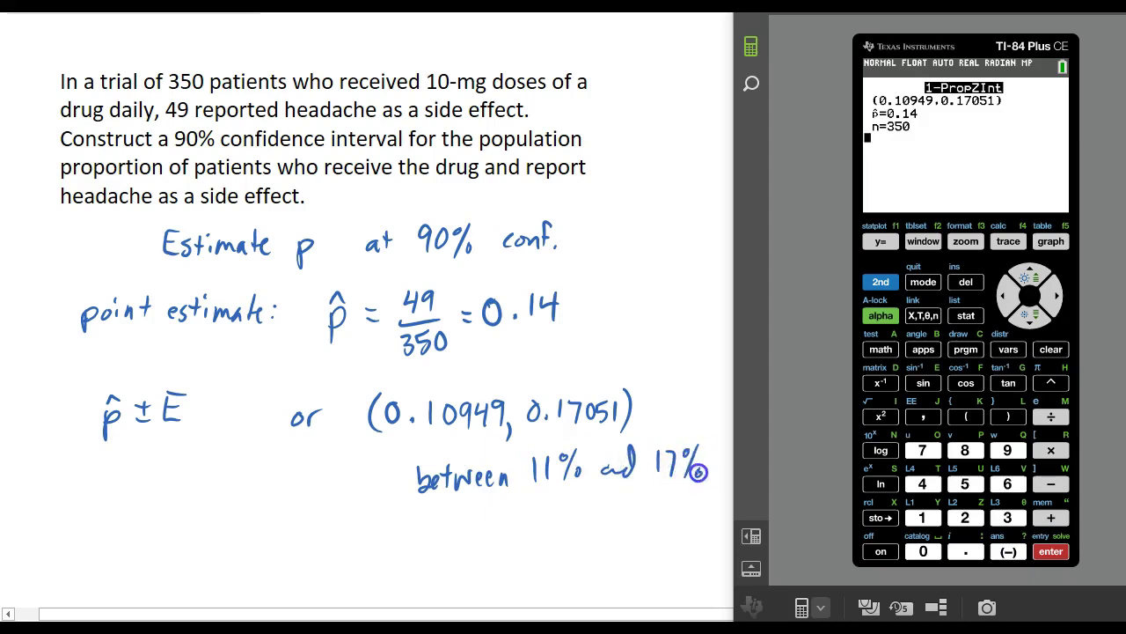
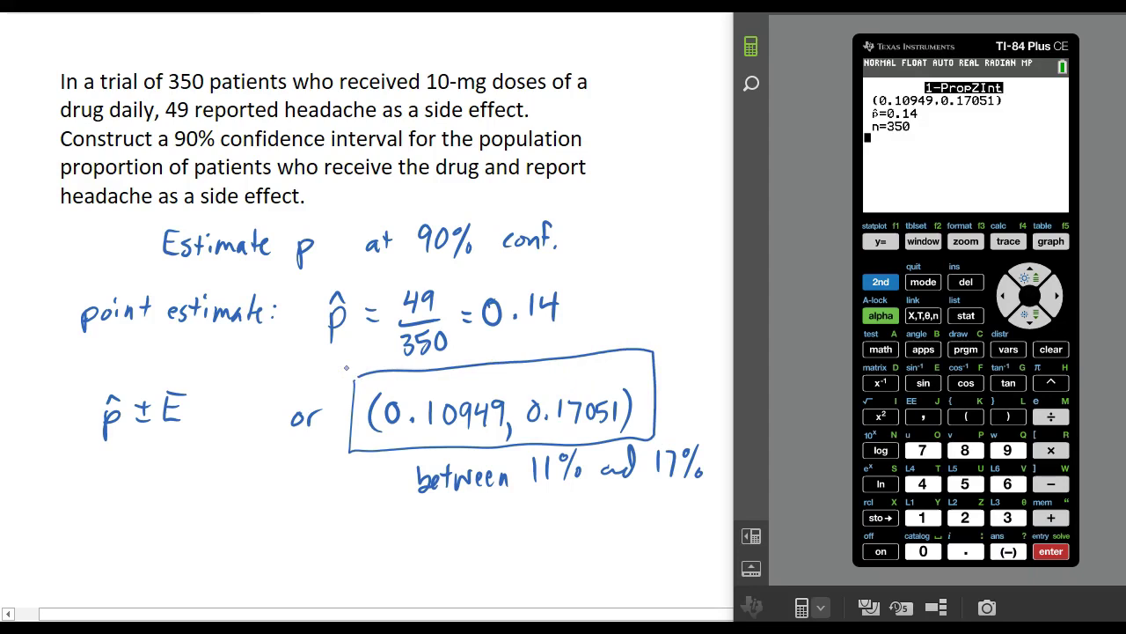
# Step: Handwrite "0.14 ±" below the "p̂ ± E" expression
pyautogui.moveTo(88, 472)
pyautogui.mouseDown()
pyautogui.moveTo(75, 484)
pyautogui.moveTo(118, 477)
pyautogui.moveTo(117, 494)
pyautogui.moveTo(152, 483)
pyautogui.mouseUp()
pyautogui.click(105, 485)
pyautogui.moveTo(144, 464); pyautogui.dragTo(143, 493)
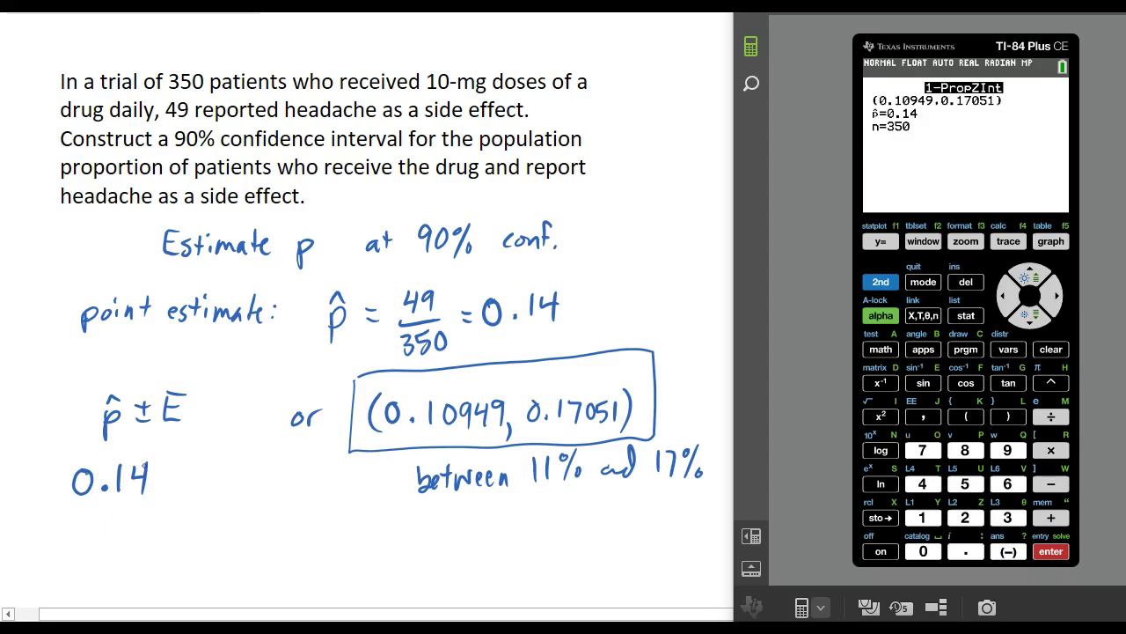
pyautogui.moveTo(173, 461); pyautogui.dragTo(183, 494)
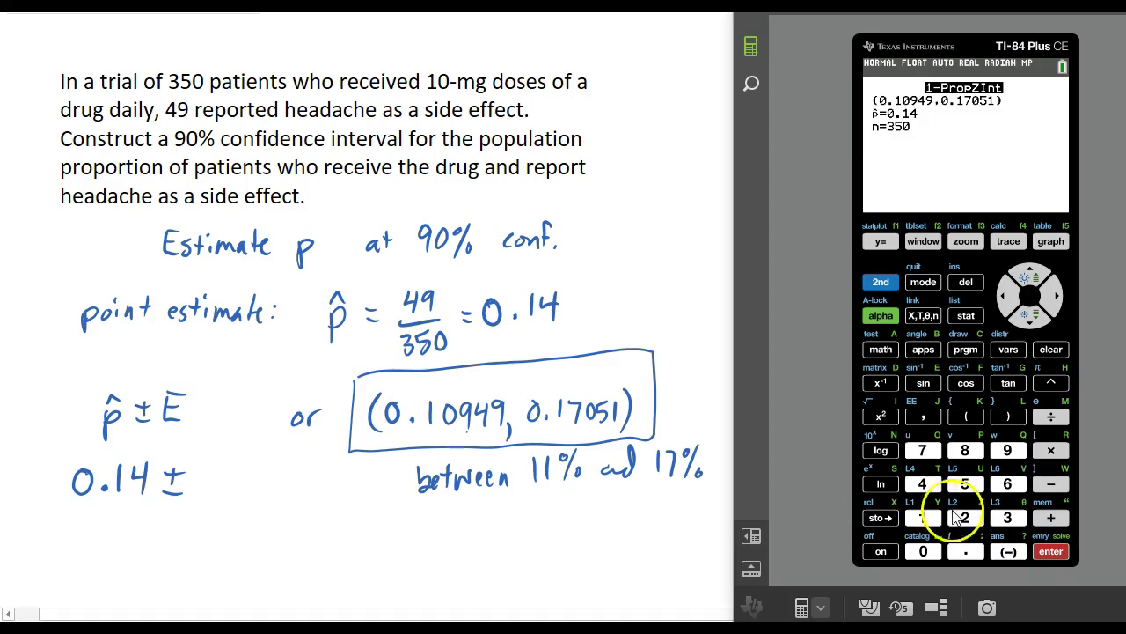
# Step: Clear the calculator screen and calculate .17051-.14 for the margin of error
pyautogui.click(1051, 350)
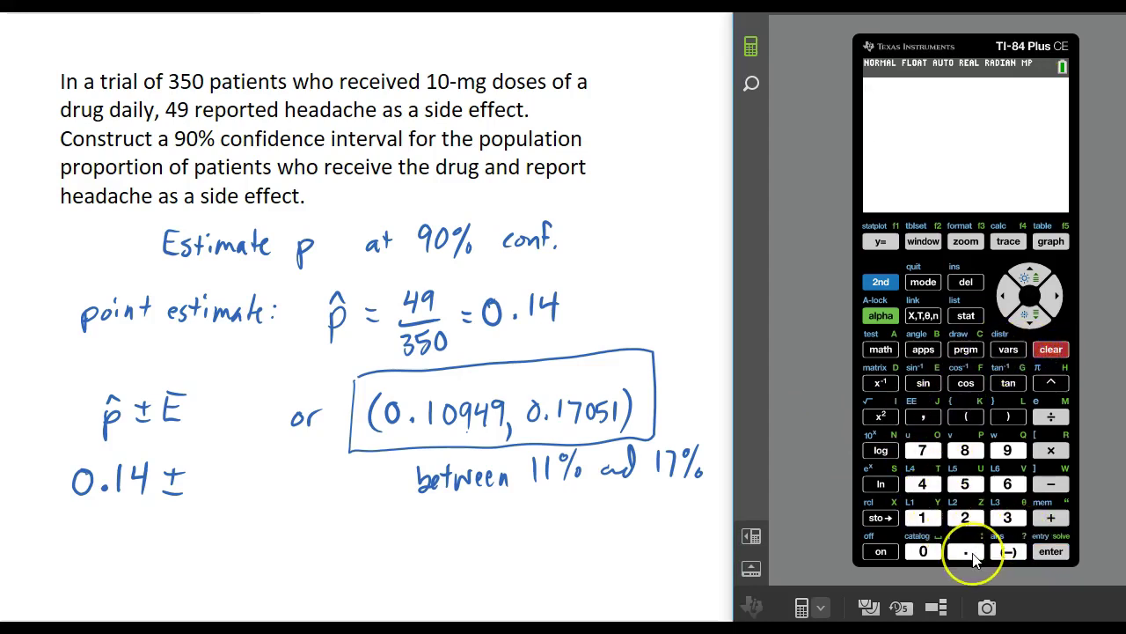
pyautogui.click(972, 553)
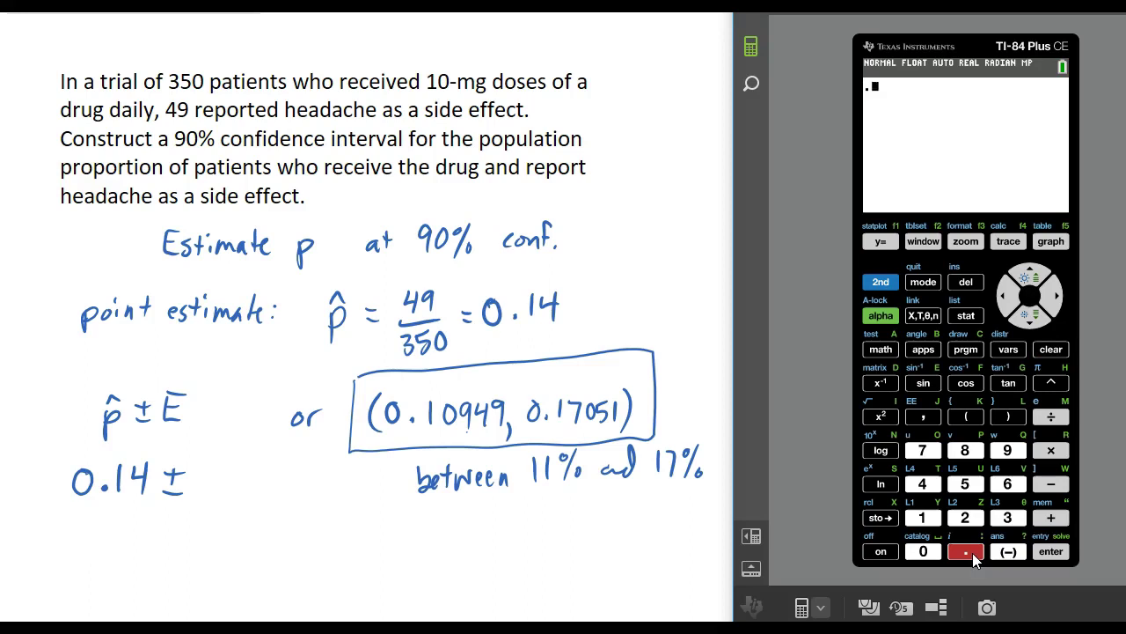
pyautogui.write('17051-')
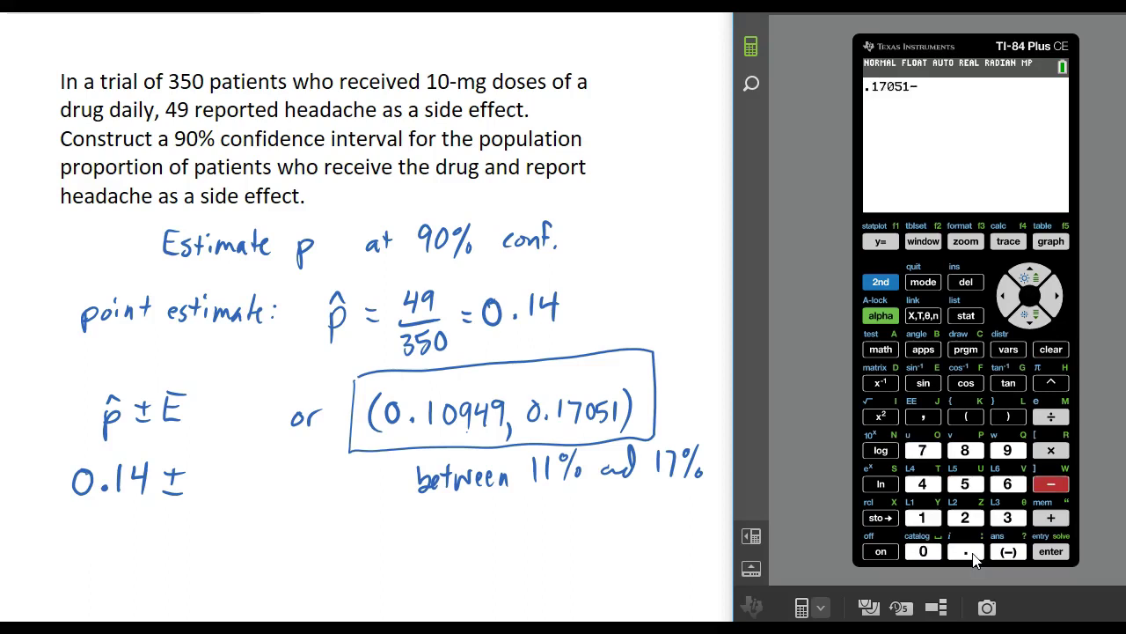
pyautogui.write('.14')
pyautogui.press('Return')
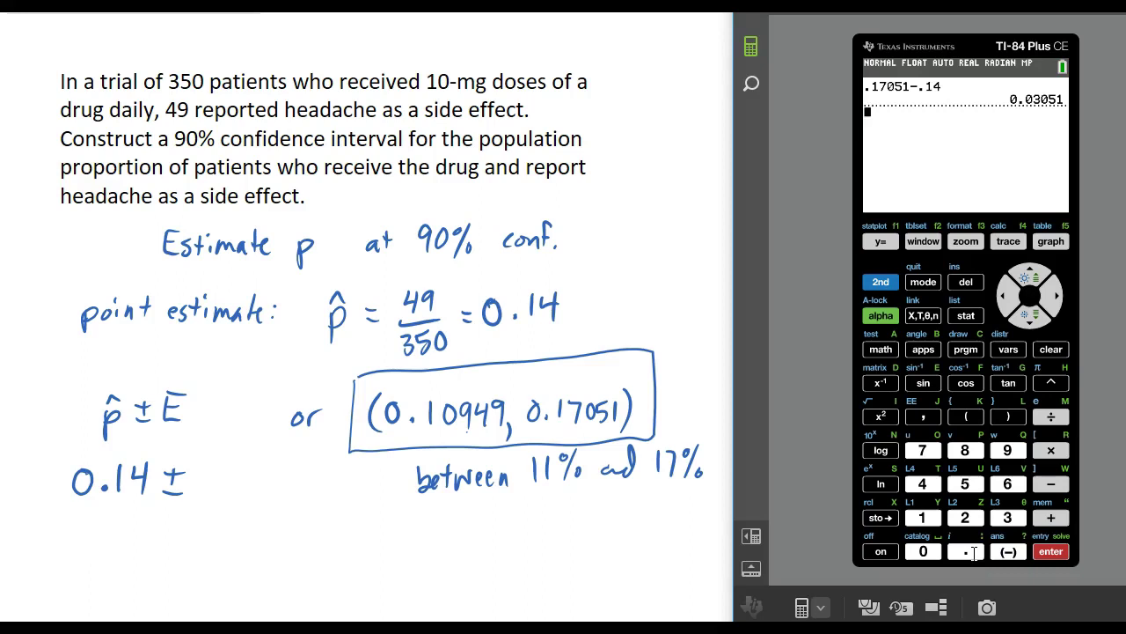
# Step: Handwrite the margin of error 0.03051 after "0.14 ±" and draw a box around the expression
pyautogui.click(224, 489)
pyautogui.moveTo(214, 468)
pyautogui.mouseDown()
pyautogui.moveTo(245, 474)
pyautogui.moveTo(264, 486)
pyautogui.moveTo(282, 471)
pyautogui.moveTo(306, 483)
pyautogui.moveTo(301, 491)
pyautogui.moveTo(323, 469)
pyautogui.moveTo(324, 498)
pyautogui.mouseUp()
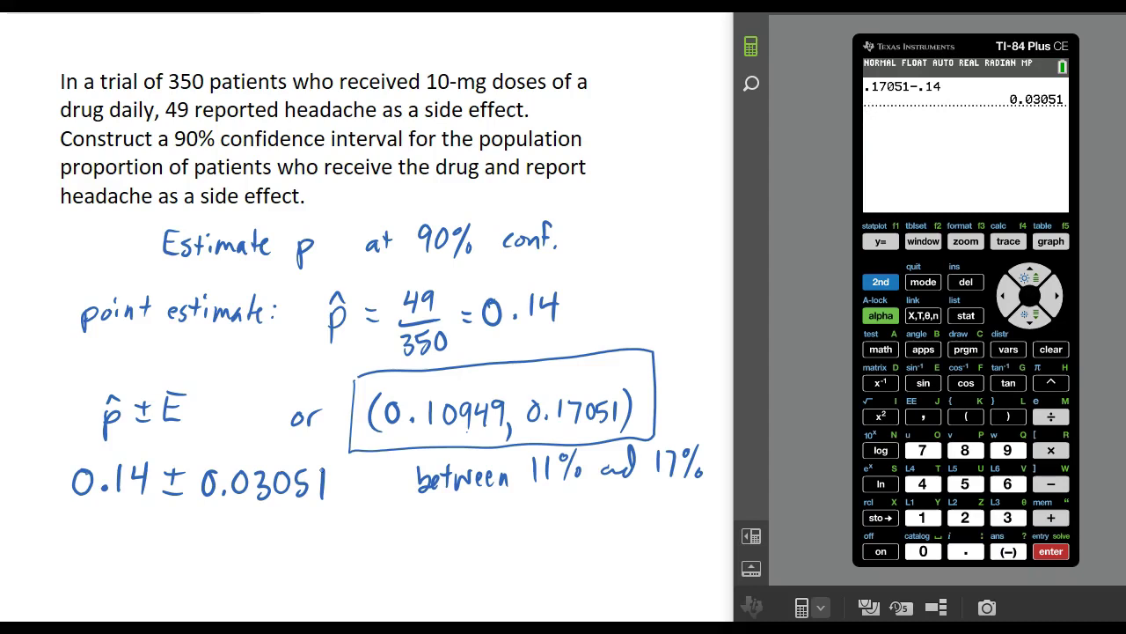
pyautogui.moveTo(55, 459)
pyautogui.mouseDown()
pyautogui.moveTo(76, 511)
pyautogui.moveTo(315, 527)
pyautogui.moveTo(346, 517)
pyautogui.moveTo(344, 455)
pyautogui.moveTo(176, 446)
pyautogui.moveTo(58, 454)
pyautogui.mouseUp()
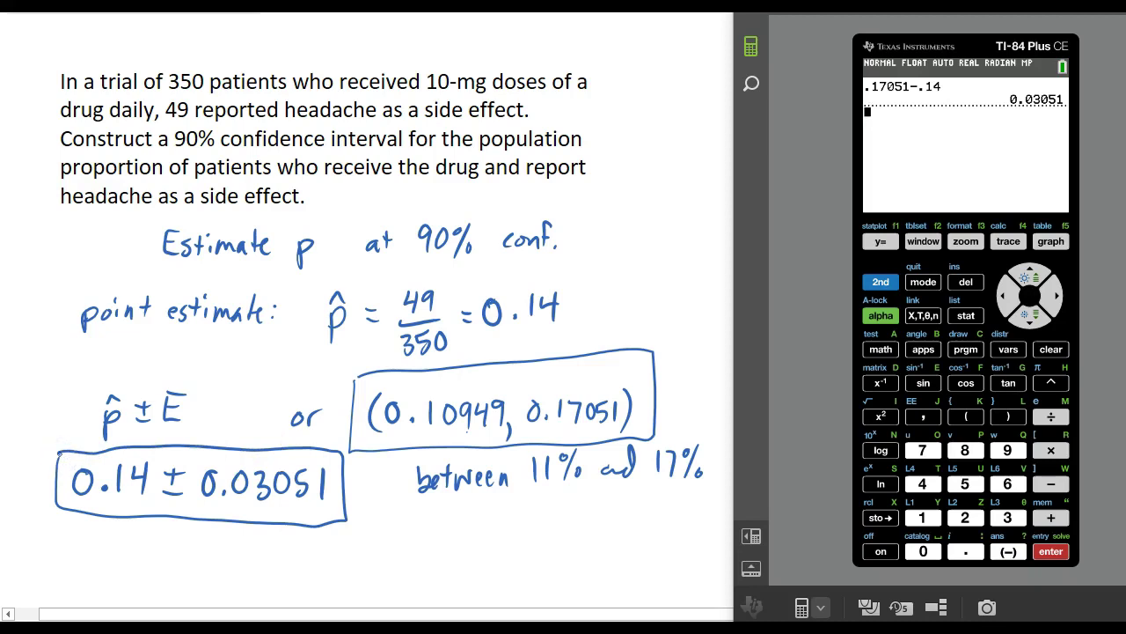
pyautogui.scroll(-3, 40, 296)
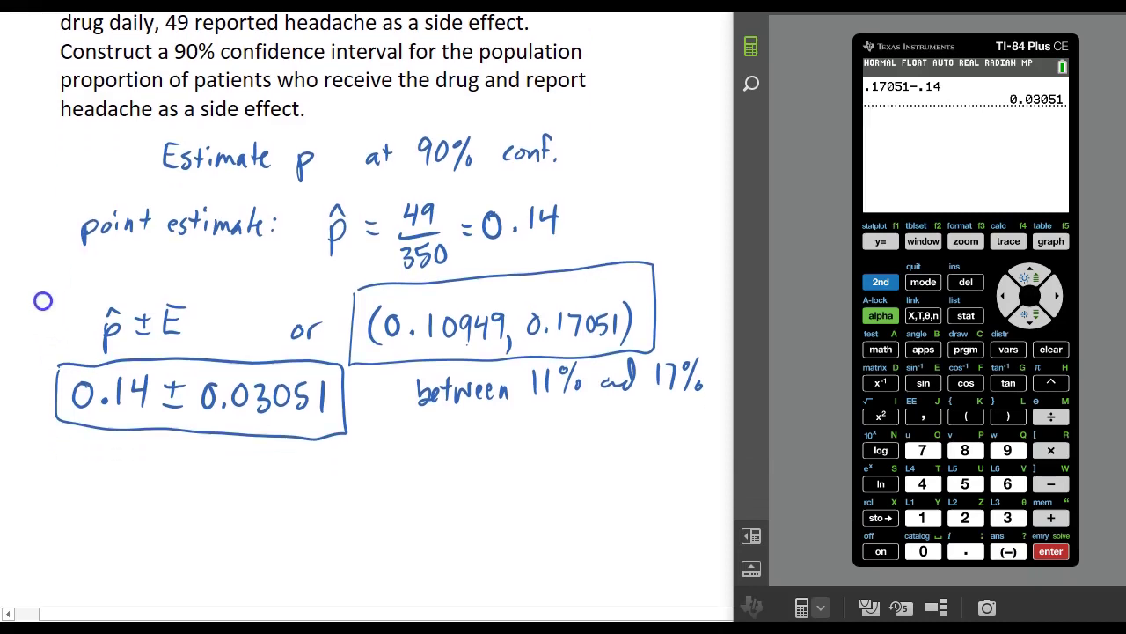
# Step: Handwrite "Estimate p at 95% conf." below the boxed answers of the 90% solution
pyautogui.moveTo(146, 428)
pyautogui.mouseDown()
pyautogui.moveTo(160, 454)
pyautogui.moveTo(165, 429)
pyautogui.moveTo(170, 450)
pyautogui.moveTo(203, 437)
pyautogui.moveTo(242, 446)
pyautogui.moveTo(251, 422)
pyautogui.moveTo(256, 442)
pyautogui.moveTo(298, 460)
pyautogui.moveTo(298, 448)
pyautogui.moveTo(355, 446)
pyautogui.moveTo(433, 422)
pyautogui.moveTo(428, 446)
pyautogui.moveTo(439, 425)
pyautogui.moveTo(443, 440)
pyautogui.moveTo(481, 408)
pyautogui.moveTo(466, 448)
pyautogui.moveTo(557, 434)
pyautogui.moveTo(567, 422)
pyautogui.moveTo(588, 439)
pyautogui.mouseUp()
pyautogui.click(587, 438)
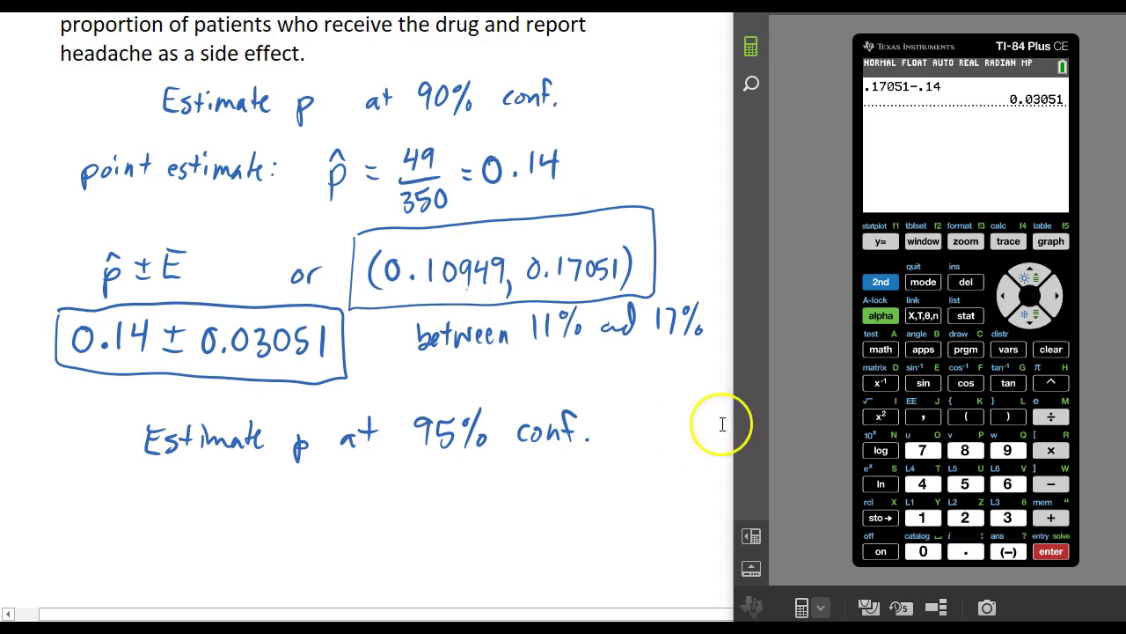
# Step: Open the 1-PropZInt interval setup from the calculator's statistical tests
pyautogui.click(971, 316)
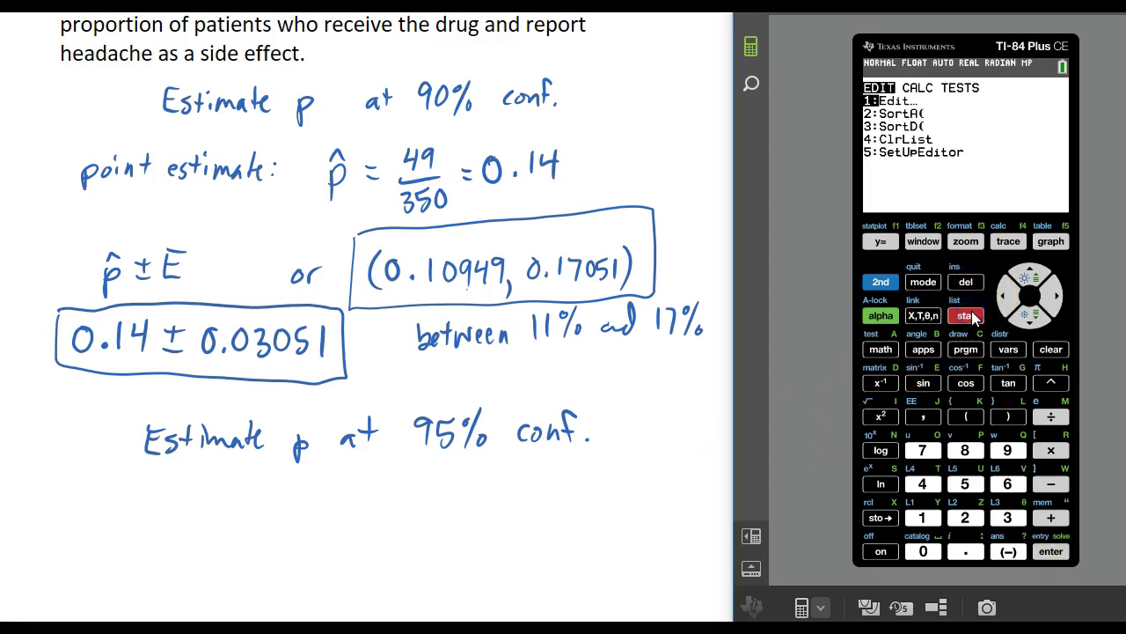
pyautogui.click(1052, 299)
pyautogui.click(1053, 300)
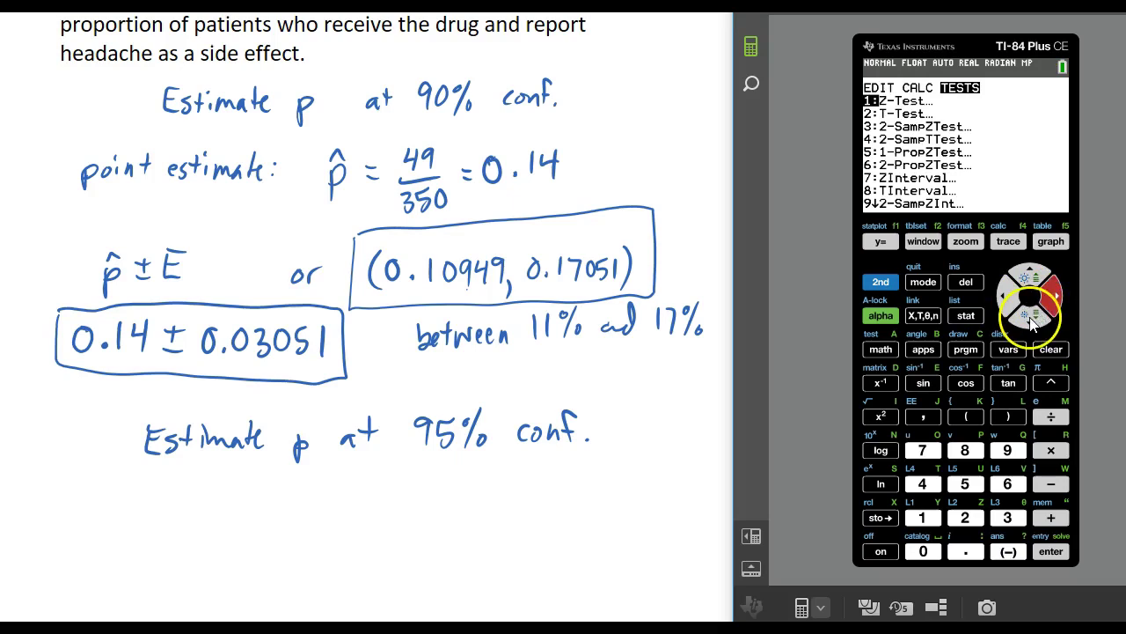
pyautogui.click(1031, 318)
pyautogui.click(1031, 319)
pyautogui.click(1032, 319)
pyautogui.click(1031, 319)
pyautogui.click(1032, 320)
pyautogui.click(1032, 320)
pyautogui.click(1033, 322)
pyautogui.click(1033, 322)
pyautogui.click(1033, 322)
pyautogui.click(1033, 322)
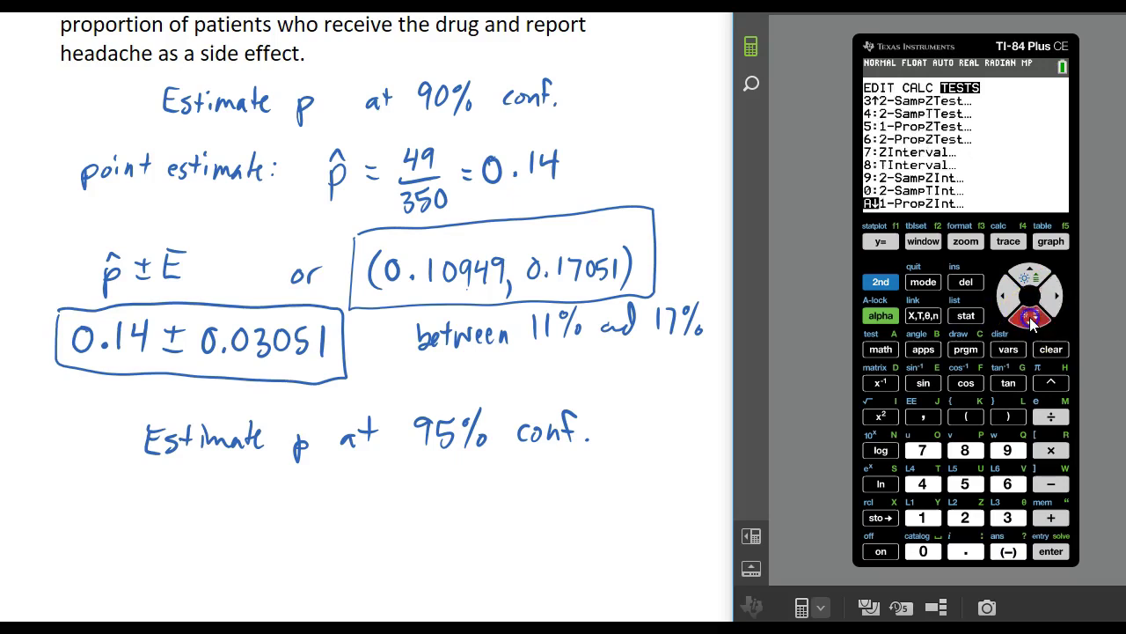
pyautogui.click(1056, 539)
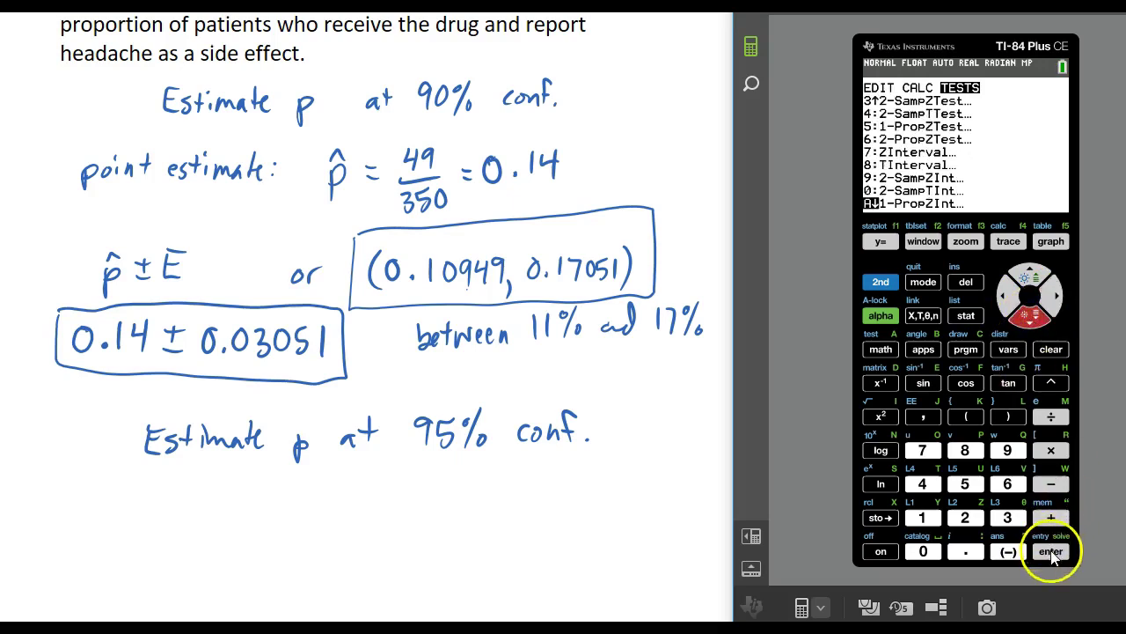
# Step: Set the confidence level to .95 and calculate the one-proportion interval
pyautogui.click(1031, 318)
pyautogui.click(1031, 318)
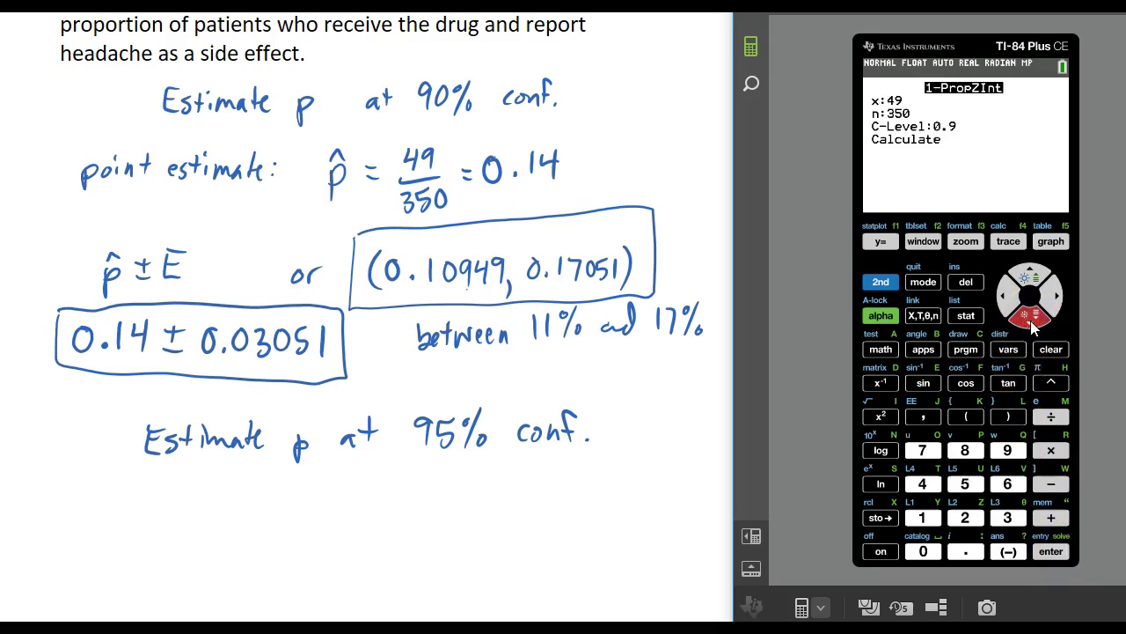
pyautogui.write('.95')
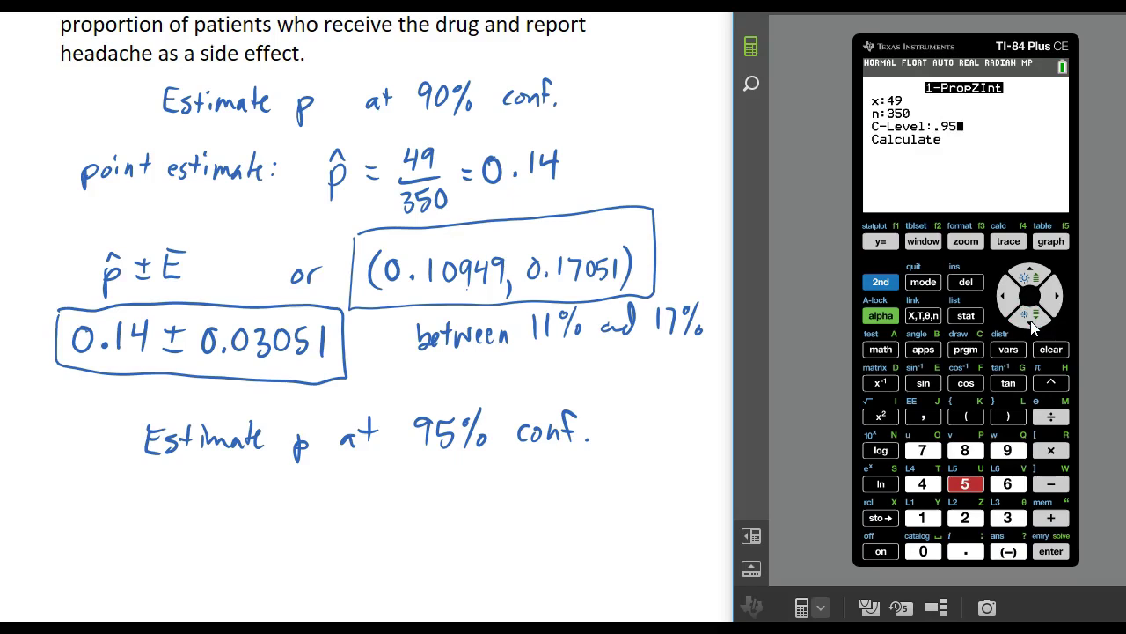
pyautogui.click(1032, 318)
pyautogui.press('Return')
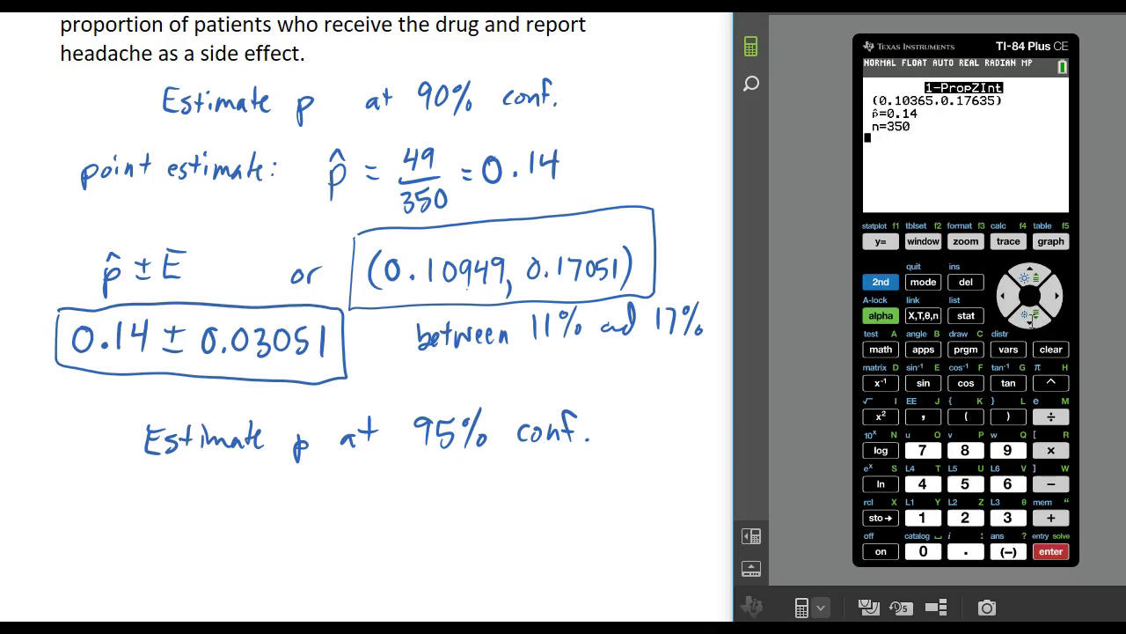
# Step: Handwrite the interval (0.10365, 0.17635) below the 95% confidence heading
pyautogui.click(374, 482)
pyautogui.moveTo(382, 484)
pyautogui.mouseDown()
pyautogui.moveTo(403, 507)
pyautogui.moveTo(406, 495)
pyautogui.moveTo(418, 504)
pyautogui.moveTo(456, 484)
pyautogui.moveTo(487, 512)
pyautogui.moveTo(507, 484)
pyautogui.moveTo(506, 504)
pyautogui.moveTo(542, 519)
pyautogui.mouseUp()
pyautogui.moveTo(578, 485)
pyautogui.mouseDown()
pyautogui.moveTo(608, 504)
pyautogui.moveTo(616, 483)
pyautogui.moveTo(644, 483)
pyautogui.moveTo(654, 512)
pyautogui.mouseUp()
pyautogui.moveTo(660, 485); pyautogui.dragTo(674, 512)
pyautogui.moveTo(694, 466); pyautogui.dragTo(695, 528)
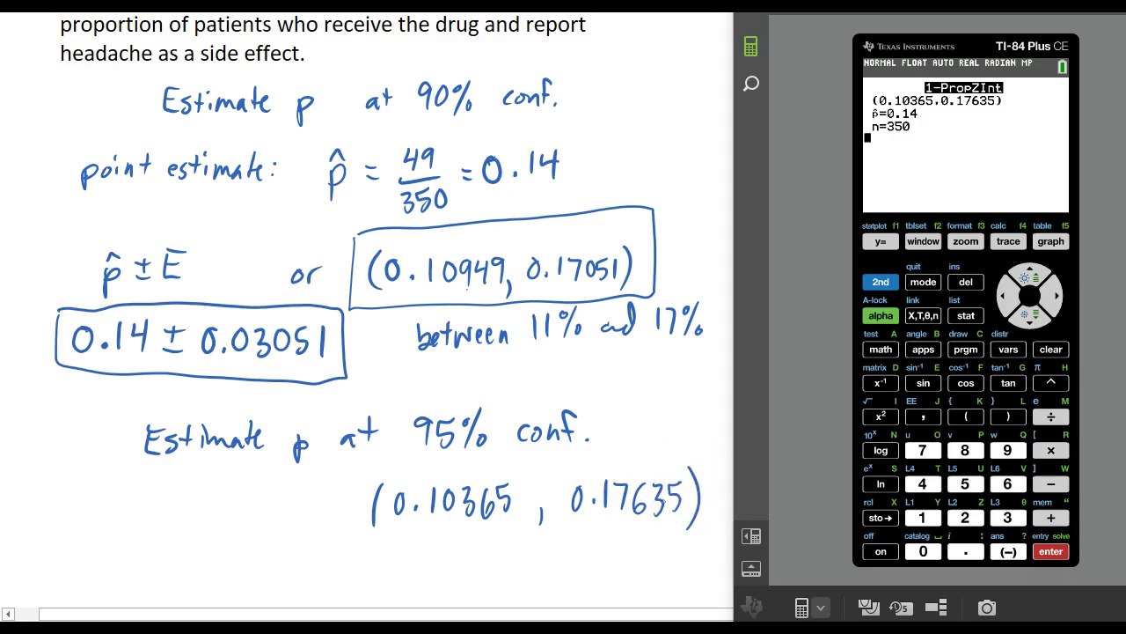
# Step: Handwrite "between 10% and 18%" below the 95% interval
pyautogui.scroll(-1, 182, 473)
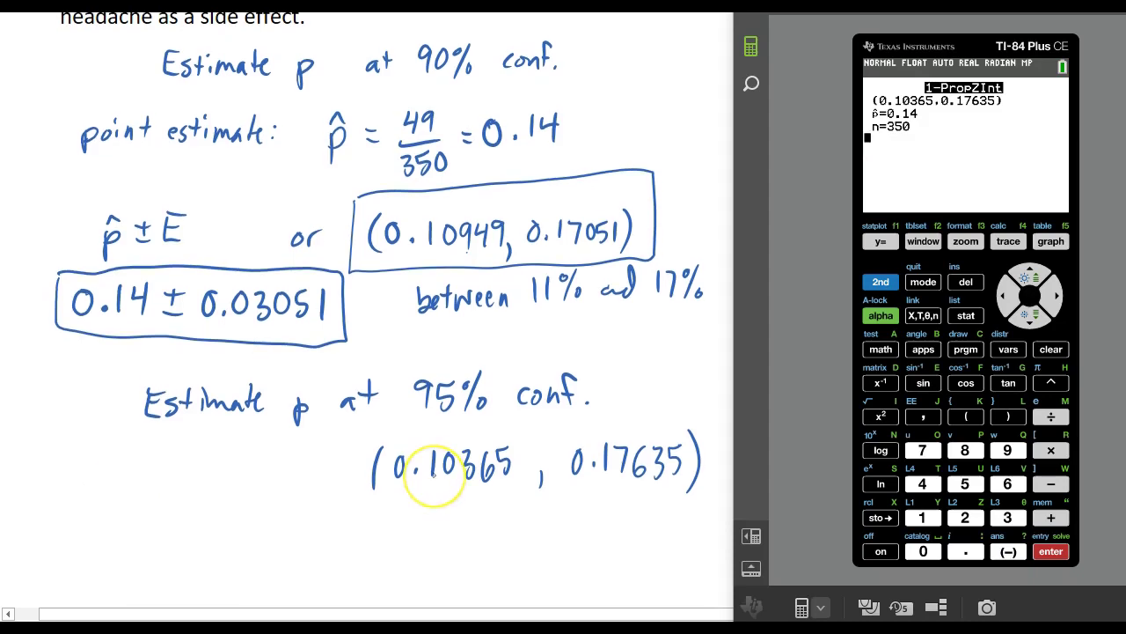
pyautogui.moveTo(423, 512)
pyautogui.mouseDown()
pyautogui.moveTo(443, 538)
pyautogui.moveTo(461, 521)
pyautogui.moveTo(470, 538)
pyautogui.moveTo(477, 524)
pyautogui.moveTo(494, 542)
pyautogui.moveTo(504, 528)
pyautogui.moveTo(535, 539)
pyautogui.moveTo(561, 519)
pyautogui.moveTo(647, 514)
pyautogui.mouseUp()
pyautogui.moveTo(670, 512)
pyautogui.mouseDown()
pyautogui.moveTo(671, 539)
pyautogui.moveTo(710, 508)
pyautogui.moveTo(699, 540)
pyautogui.mouseUp()
pyautogui.moveTo(710, 526); pyautogui.dragTo(710, 530)
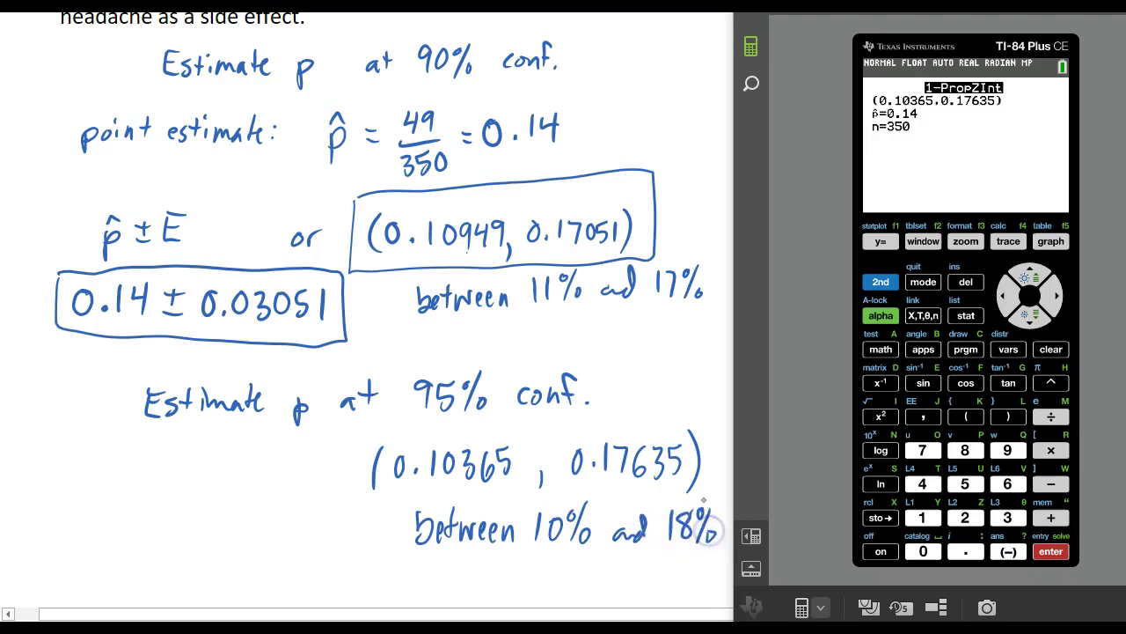